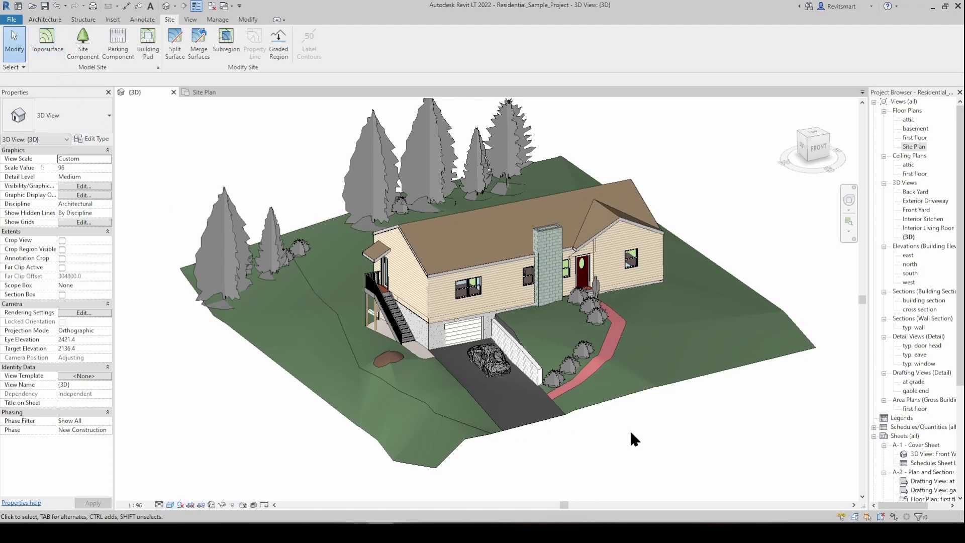
{"action": "left_click", "coordinate": [675, 383]}
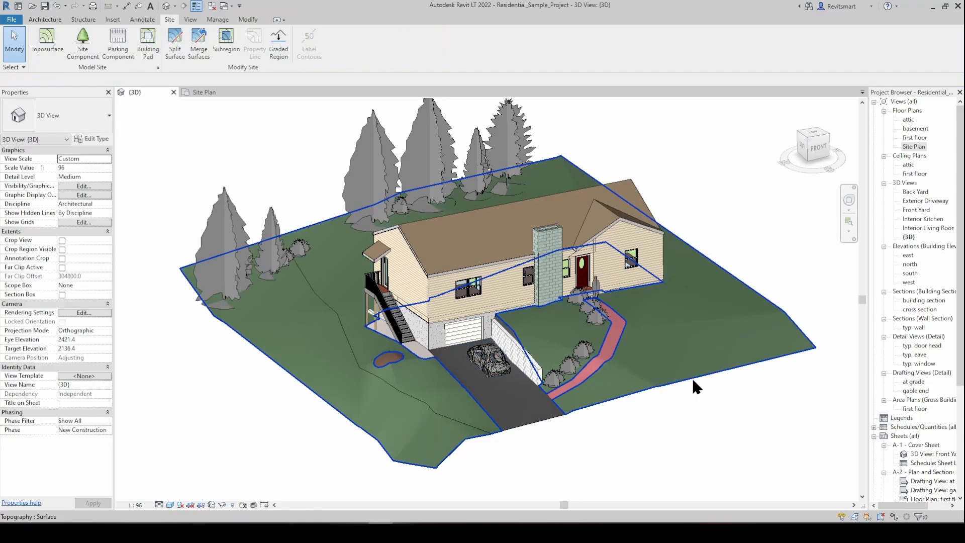
{"action": "mouse_move", "coordinate": [698, 401]}
{"action": "middle_mouse_down", "text": "shift"}
{"action": "mouse_move", "coordinate": [500, 410]}
{"action": "mouse_move", "coordinate": [757, 417]}
{"action": "mouse_move", "coordinate": [652, 378]}
{"action": "mouse_move", "coordinate": [661, 346]}
{"action": "mouse_move", "coordinate": [666, 369]}
{"action": "mouse_move", "coordinate": [713, 403]}
{"action": "mouse_move", "coordinate": [695, 406]}
{"action": "middle_mouse_up", "text": "shift"}
{"action": "left_click", "coordinate": [694, 407]}
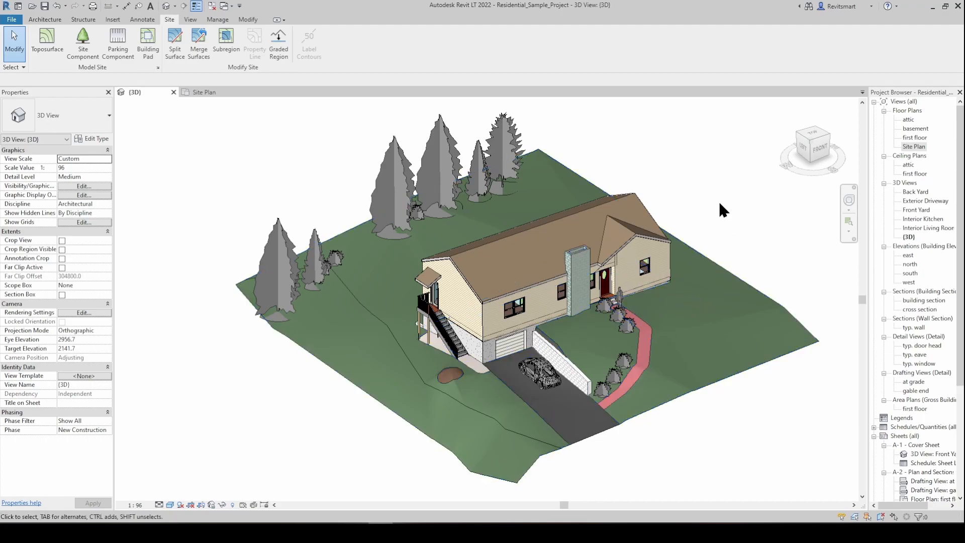
{"action": "middle_click_drag", "start_coordinate": [718, 220], "coordinate": [690, 225]}
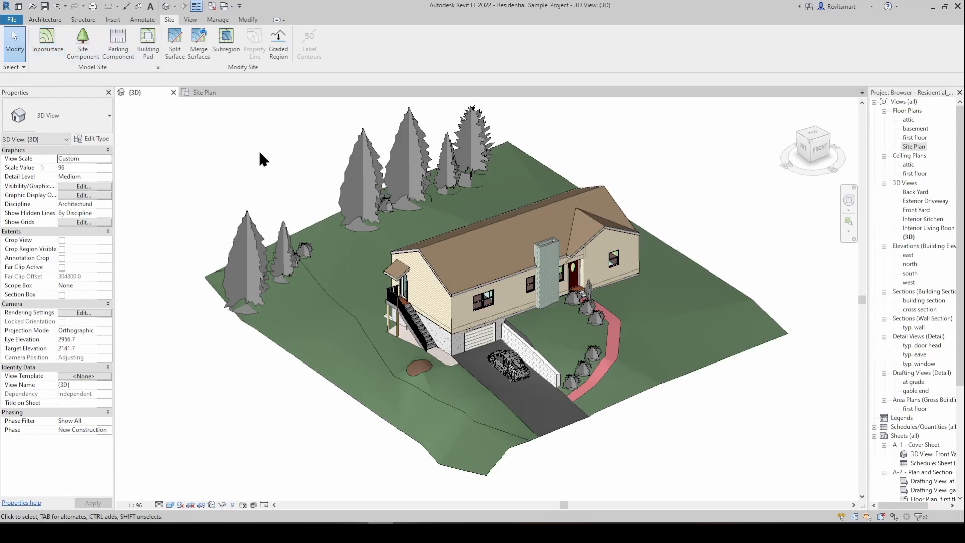
- Open the grass toposurface for editing and check the elevations of its northeast corner boundary point and the interior point west of the house
{"action": "left_click", "coordinate": [529, 158]}
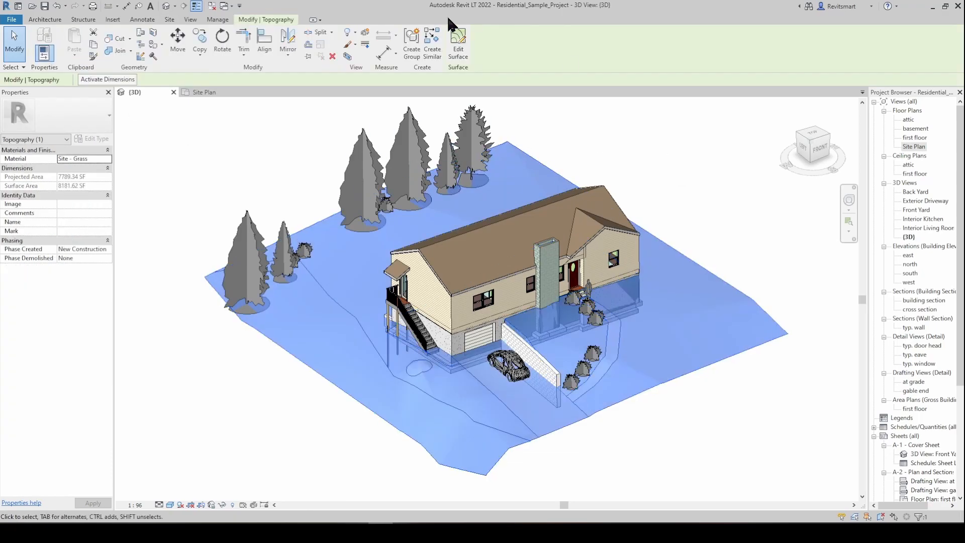
{"action": "left_click", "coordinate": [458, 48]}
{"action": "middle_click_drag", "start_coordinate": [622, 162], "coordinate": [571, 173], "text": "shift"}
{"action": "left_click", "coordinate": [567, 175]}
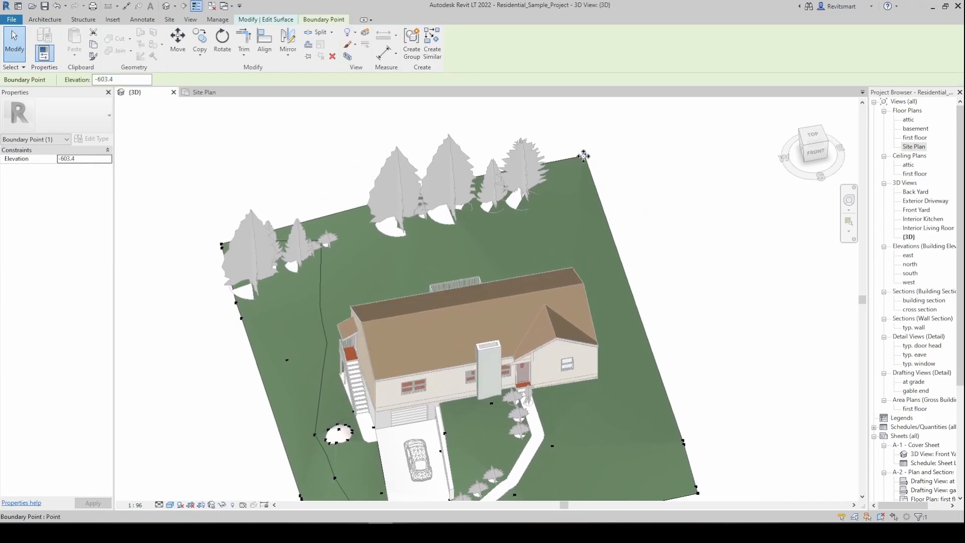
{"action": "scroll", "coordinate": [573, 171], "scroll_direction": "down", "scroll_amount": 2}
{"action": "scroll", "coordinate": [578, 164], "scroll_direction": "up", "scroll_amount": 5}
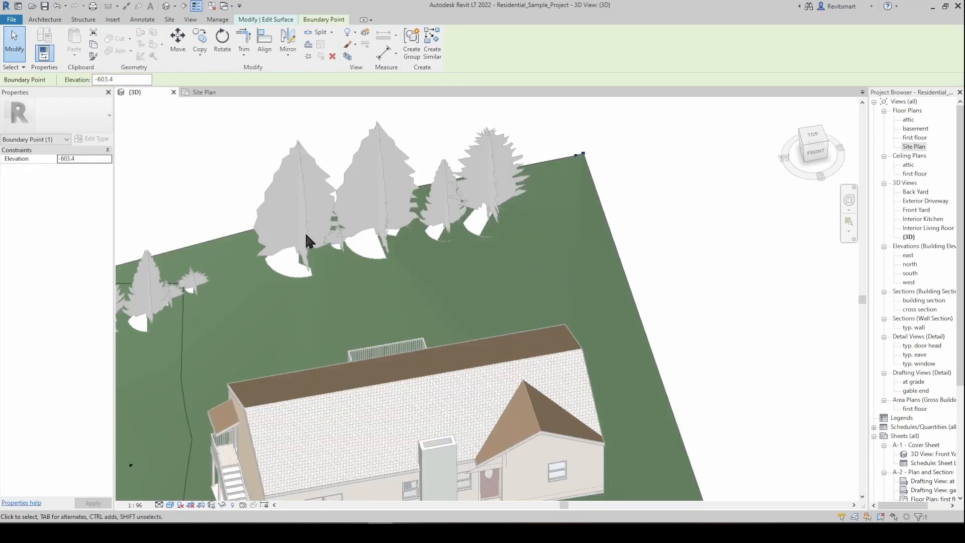
{"action": "middle_click_drag", "start_coordinate": [275, 322], "coordinate": [449, 178]}
{"action": "left_click", "coordinate": [305, 321]}
{"action": "scroll", "coordinate": [307, 327], "scroll_direction": "down", "scroll_amount": 4}
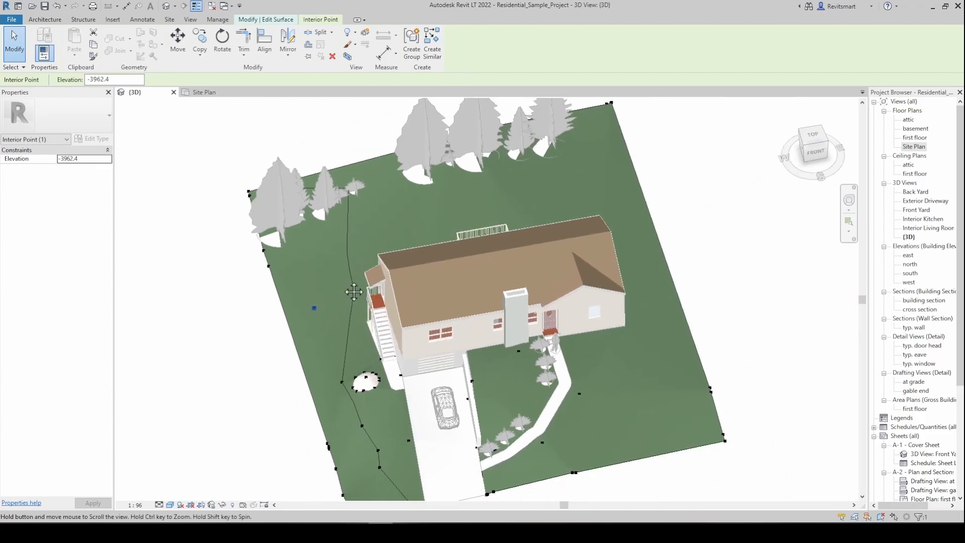
- Check the elevations of the surface's northwest corner boundary point and the front boundary point west of the driveway
{"action": "left_click", "coordinate": [335, 155]}
{"action": "left_click", "coordinate": [340, 145]}
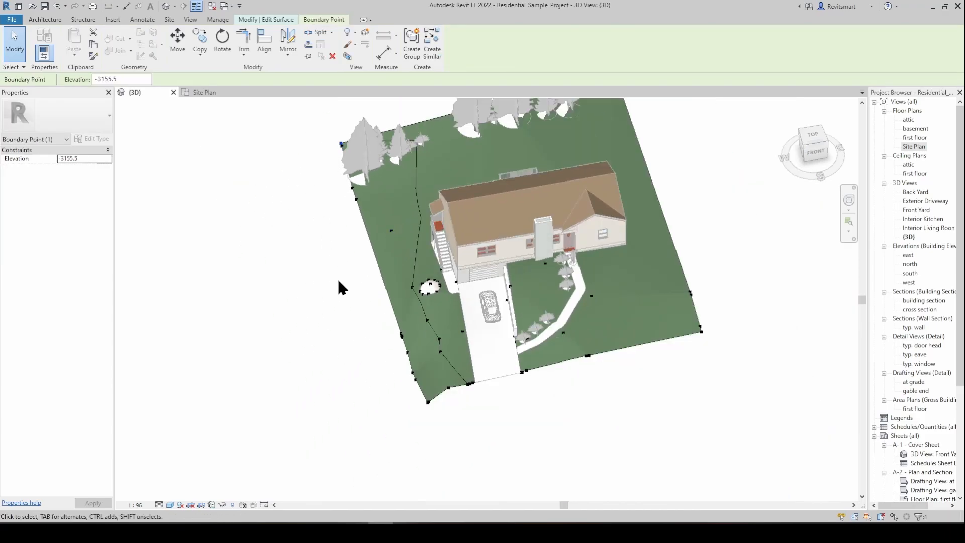
{"action": "scroll", "coordinate": [426, 410], "scroll_direction": "up", "scroll_amount": 3}
{"action": "middle_click_drag", "start_coordinate": [437, 412], "coordinate": [358, 421]}
{"action": "left_click", "coordinate": [393, 380]}
{"action": "left_click", "coordinate": [393, 380]}
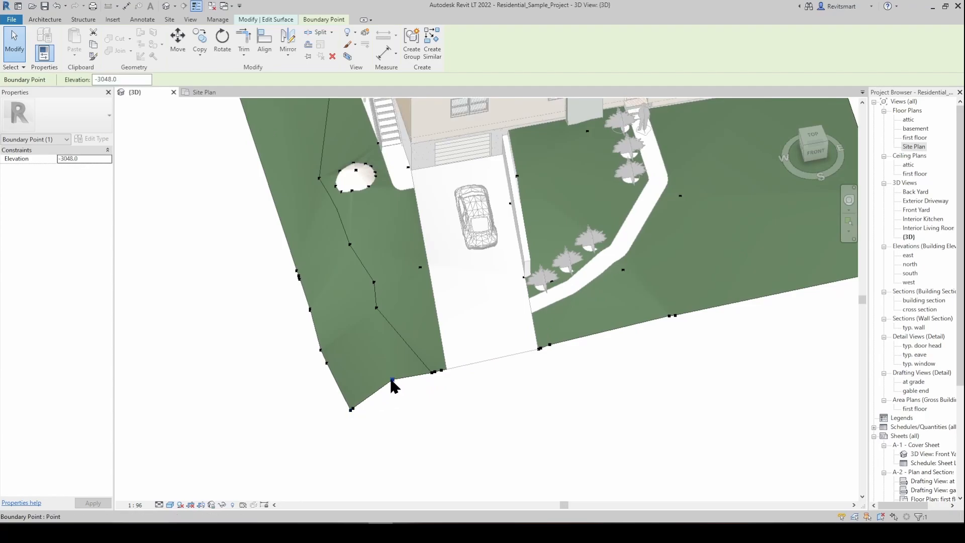
- Check the elevation of the interior surface point beside the driveway's west edge
{"action": "middle_click_drag", "start_coordinate": [400, 382], "coordinate": [413, 401]}
{"action": "scroll", "coordinate": [414, 401], "scroll_direction": "down", "scroll_amount": 2}
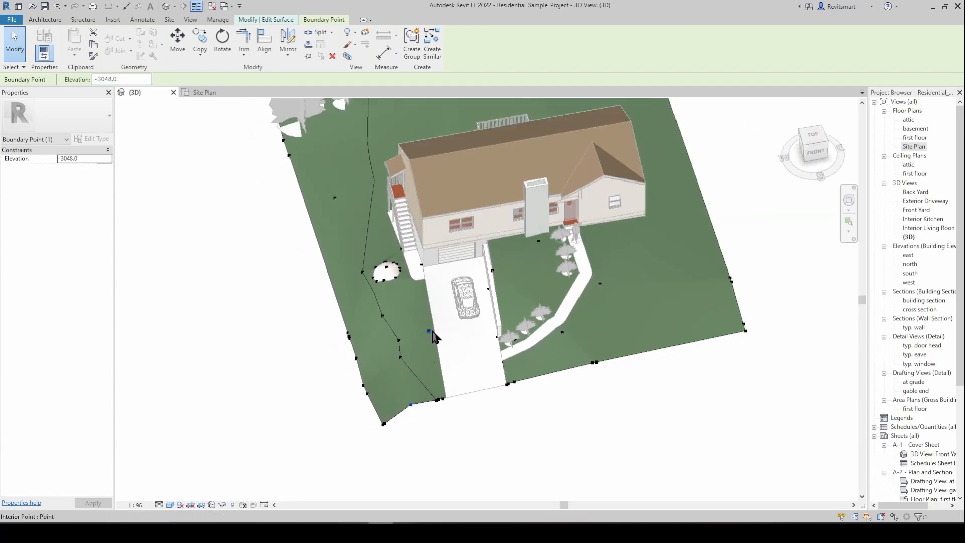
{"action": "left_click", "coordinate": [429, 331]}
{"action": "scroll", "coordinate": [402, 347], "scroll_direction": "down", "scroll_amount": 2}
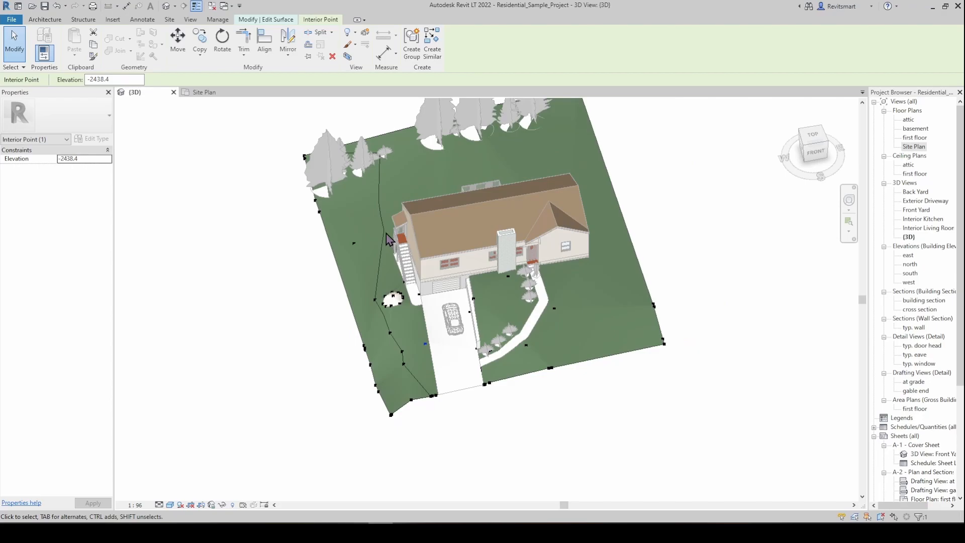
{"action": "middle_click_drag", "start_coordinate": [373, 236], "coordinate": [380, 264]}
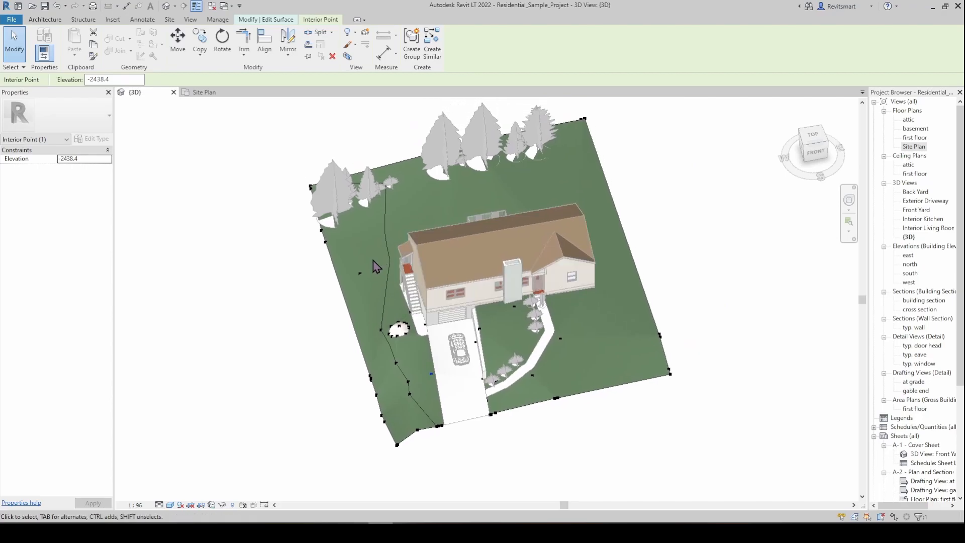
- Select all surface points, review their boundary and interior categories in the selection filter, and dismiss it without filtering
{"action": "scroll", "coordinate": [530, 201], "scroll_direction": "down", "scroll_amount": 2}
{"action": "middle_click_drag", "start_coordinate": [484, 146], "coordinate": [445, 142]}
{"action": "left_click_drag", "start_coordinate": [267, 147], "coordinate": [611, 456]}
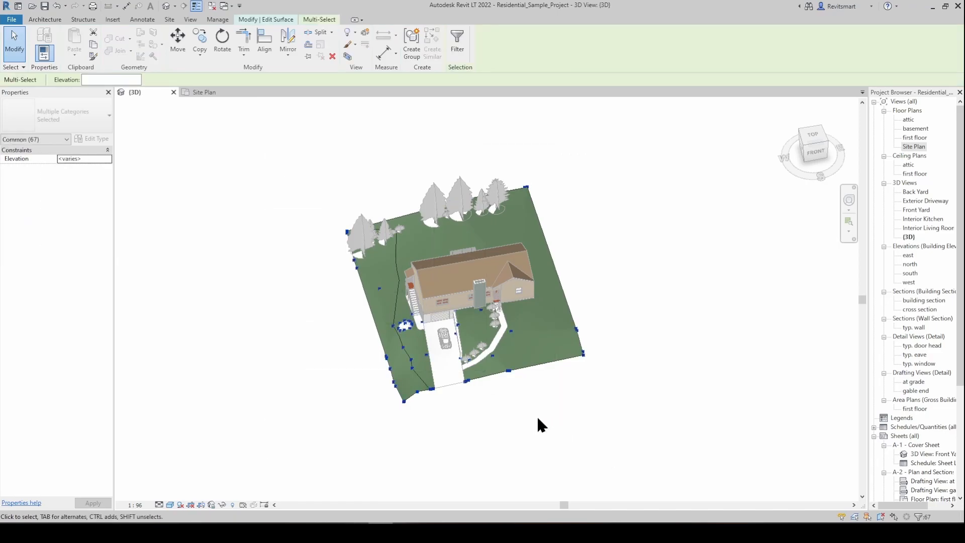
{"action": "left_click", "coordinate": [458, 51]}
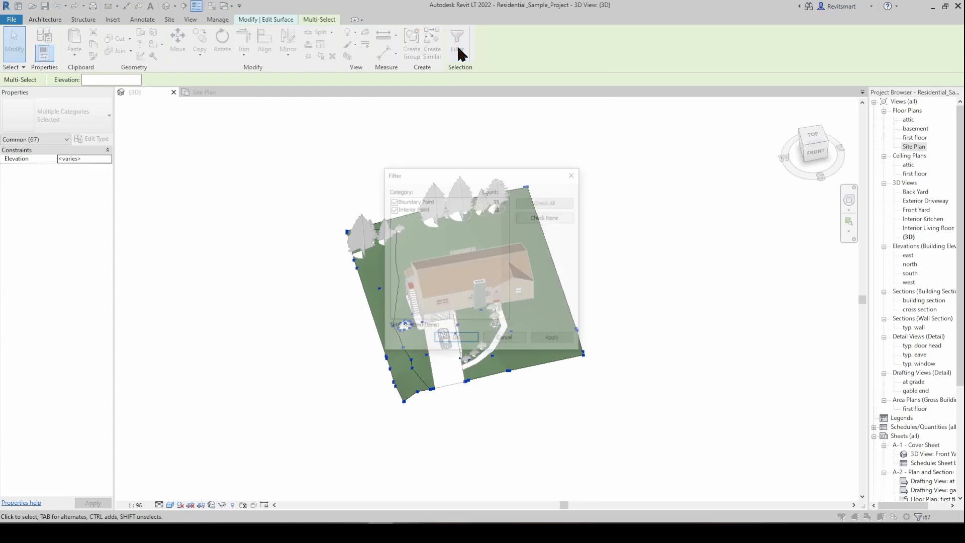
{"action": "left_click", "coordinate": [392, 209]}
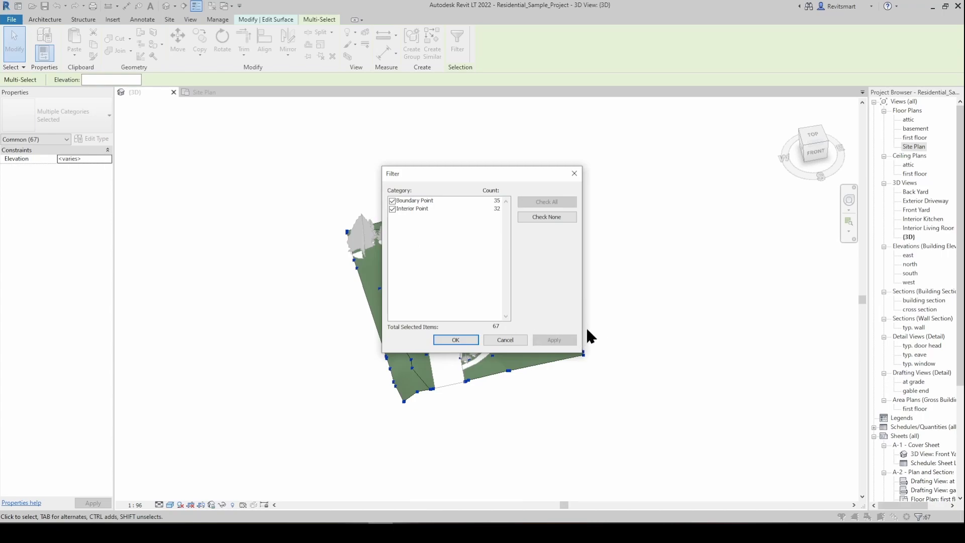
{"action": "left_click", "coordinate": [523, 340]}
- Check the elevations of the interior points west of the house, in front of the chimney and on the front lawn
{"action": "left_click", "coordinate": [380, 289]}
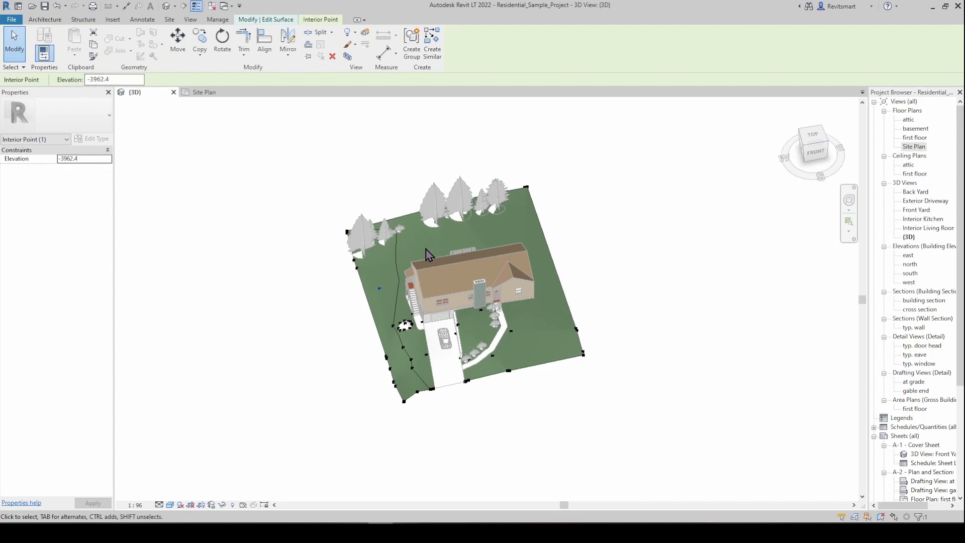
{"action": "scroll", "coordinate": [426, 248], "scroll_direction": "up", "scroll_amount": 3}
{"action": "left_click", "coordinate": [541, 371]}
{"action": "middle_click_drag", "start_coordinate": [541, 371], "coordinate": [487, 250]}
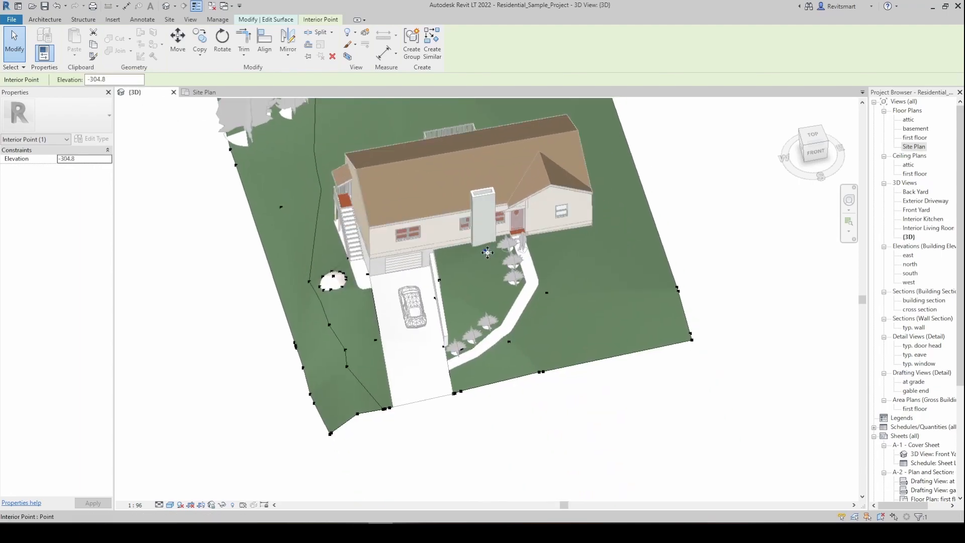
{"action": "left_click", "coordinate": [548, 294]}
{"action": "left_click", "coordinate": [486, 251]}
- Examine the points around the house front and driveway, clear the selection and finish the surface edit
{"action": "scroll", "coordinate": [487, 252], "scroll_direction": "up", "scroll_amount": 5}
{"action": "middle_click_drag", "start_coordinate": [510, 250], "coordinate": [655, 171], "text": "shift"}
{"action": "scroll", "coordinate": [541, 212], "scroll_direction": "down", "scroll_amount": 3}
{"action": "middle_click_drag", "start_coordinate": [542, 240], "coordinate": [567, 282]}
{"action": "scroll", "coordinate": [567, 282], "scroll_direction": "down", "scroll_amount": 1}
{"action": "middle_click_drag", "start_coordinate": [567, 281], "coordinate": [443, 428], "text": "shift"}
{"action": "left_click", "coordinate": [310, 114]}
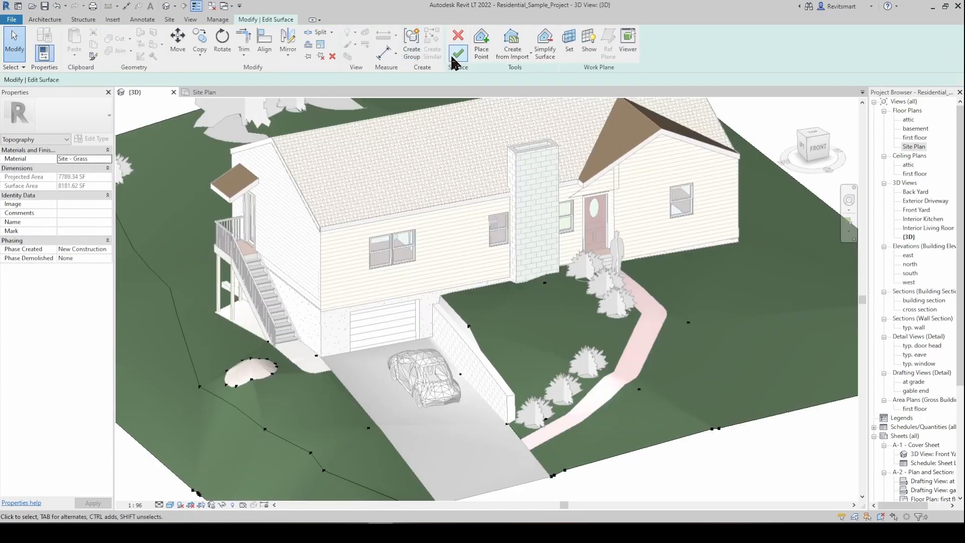
{"action": "left_click", "coordinate": [456, 53]}
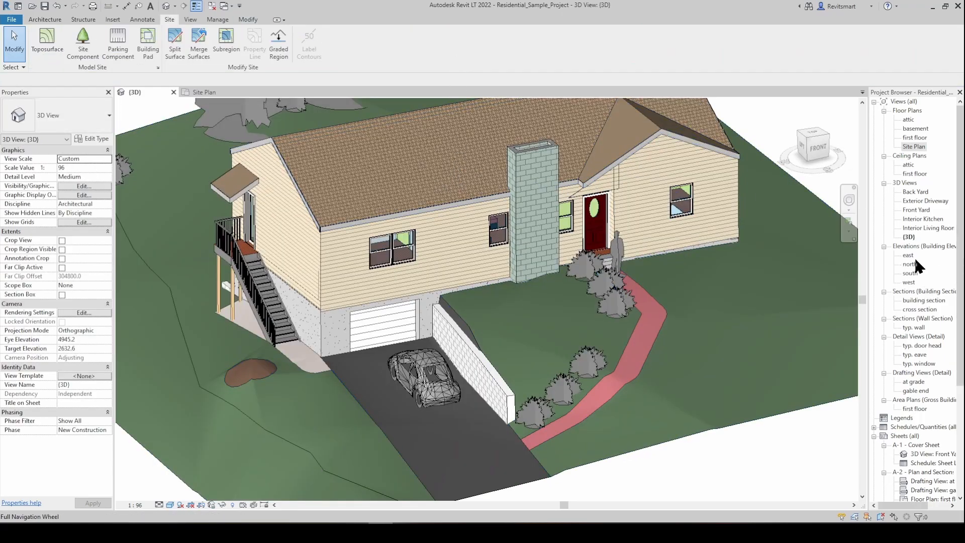
- Open the north elevation and examine the first floor level's elevation as the reference for surface point heights
{"action": "double_click", "coordinate": [911, 263]}
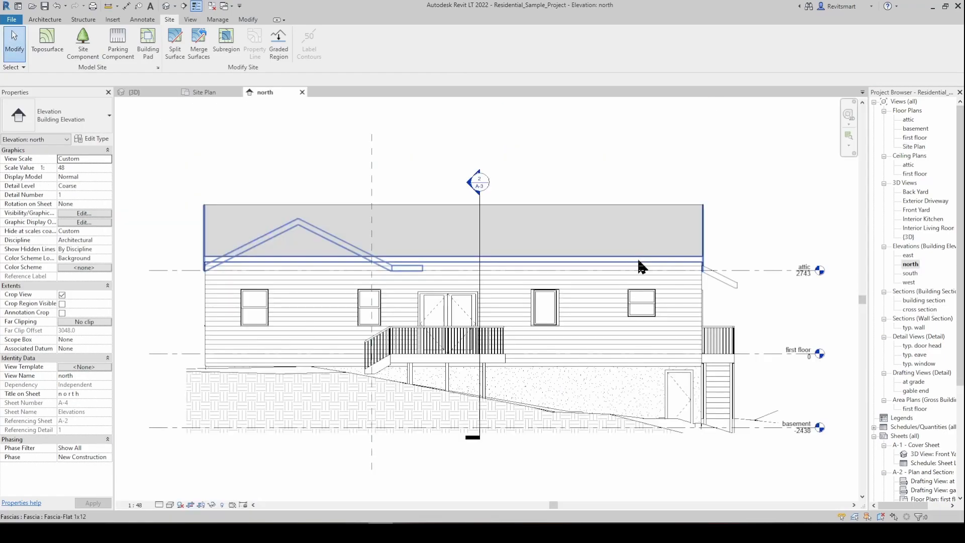
{"action": "left_click", "coordinate": [762, 352]}
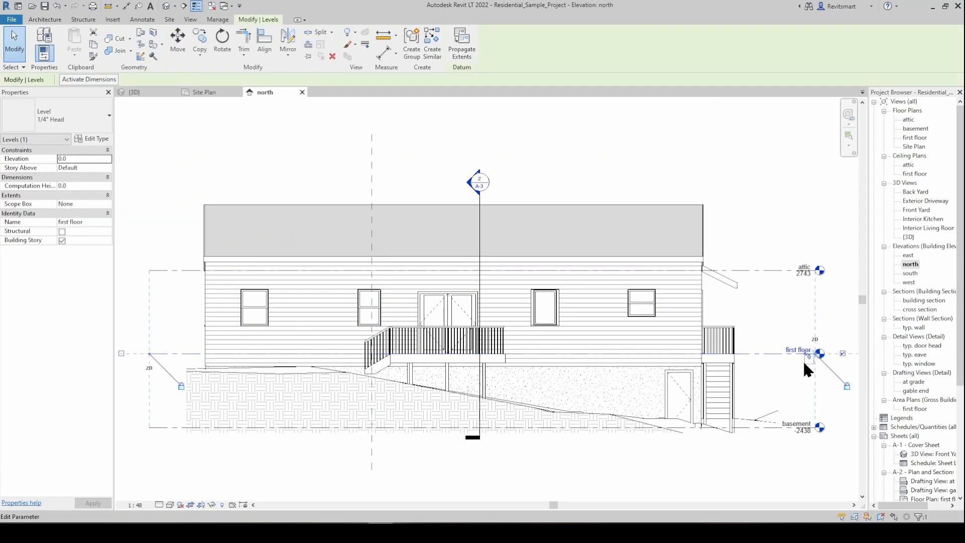
{"action": "scroll", "coordinate": [801, 357], "scroll_direction": "up", "scroll_amount": 3}
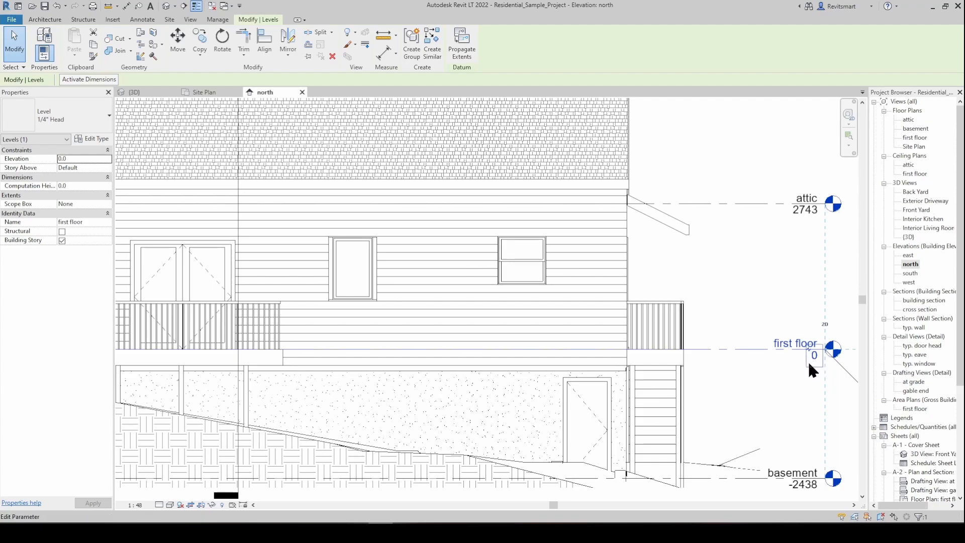
{"action": "scroll", "coordinate": [810, 362], "scroll_direction": "down", "scroll_amount": 2}
{"action": "middle_click_drag", "start_coordinate": [784, 366], "coordinate": [757, 363]}
{"action": "middle_click_drag", "start_coordinate": [756, 325], "coordinate": [734, 312]}
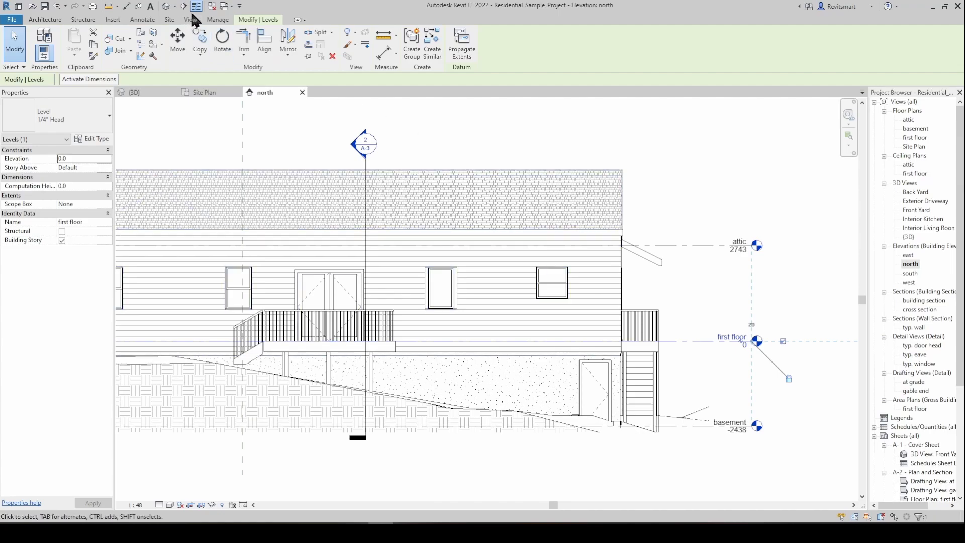
{"action": "left_click", "coordinate": [178, 43]}
{"action": "key", "text": "Escape"}
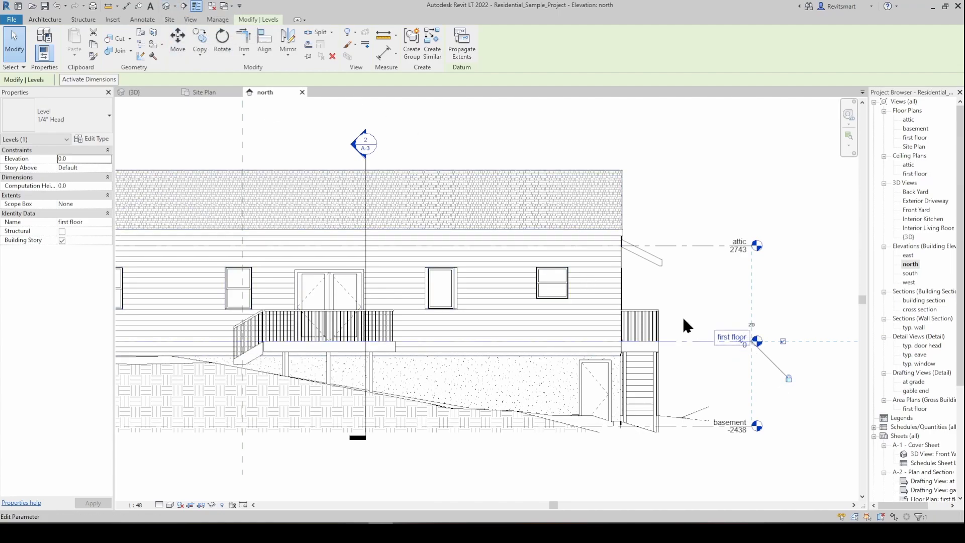
- Start a new toposurface in the default 3D view and place a row of six points at absolute elevation 3000 east of the house
{"action": "left_click", "coordinate": [166, 6]}
{"action": "left_click", "coordinate": [170, 19]}
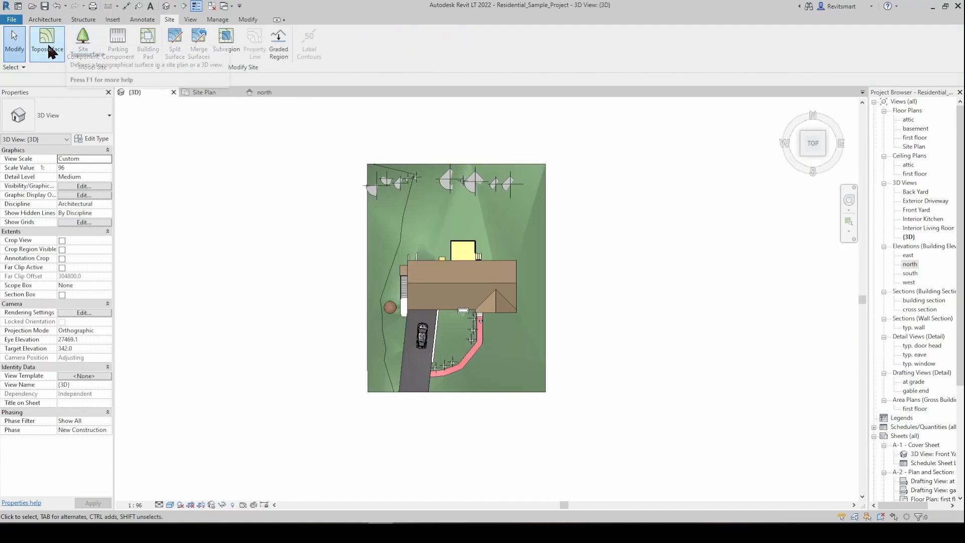
{"action": "left_click", "coordinate": [44, 41]}
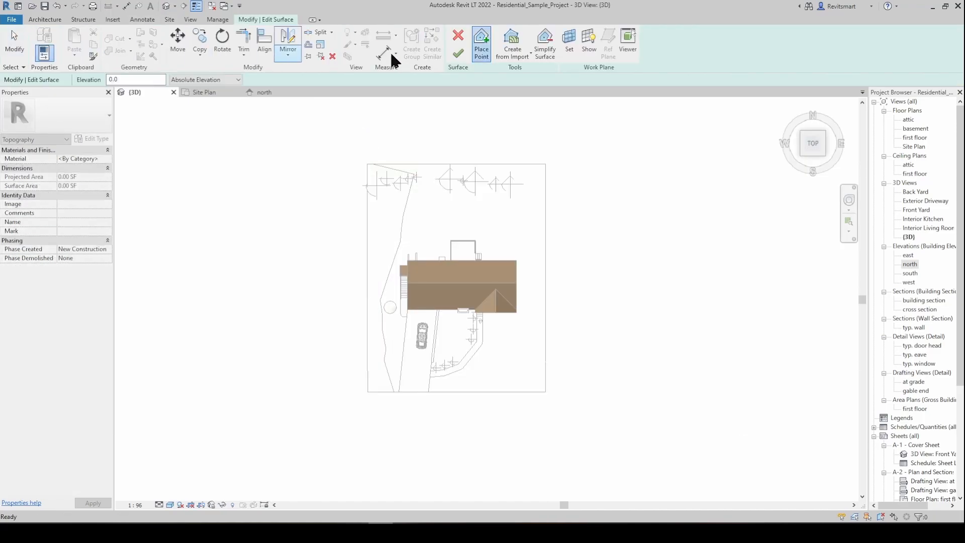
{"action": "left_click", "coordinate": [480, 45]}
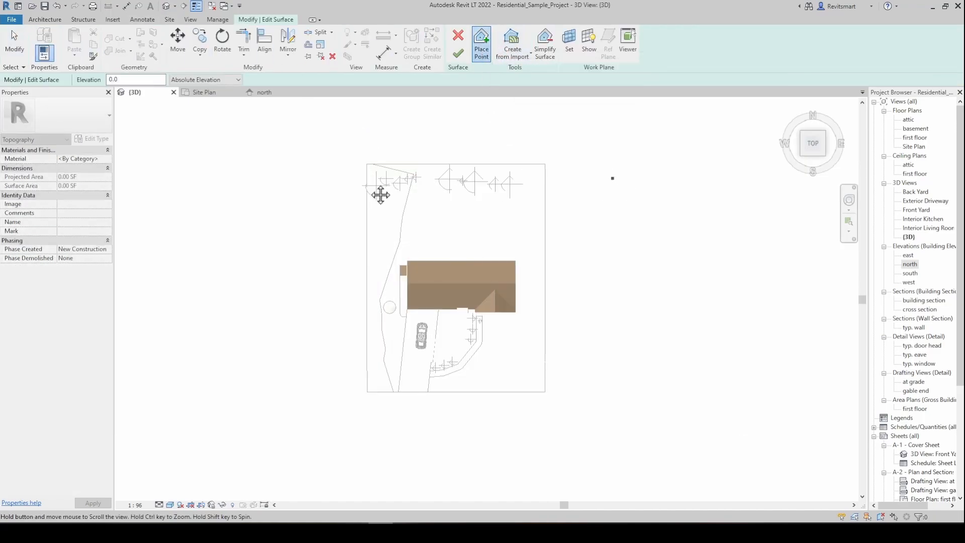
{"action": "middle_click_drag", "start_coordinate": [409, 194], "coordinate": [157, 201]}
{"action": "double_click", "coordinate": [132, 80]}
{"action": "type", "text": "3000"}
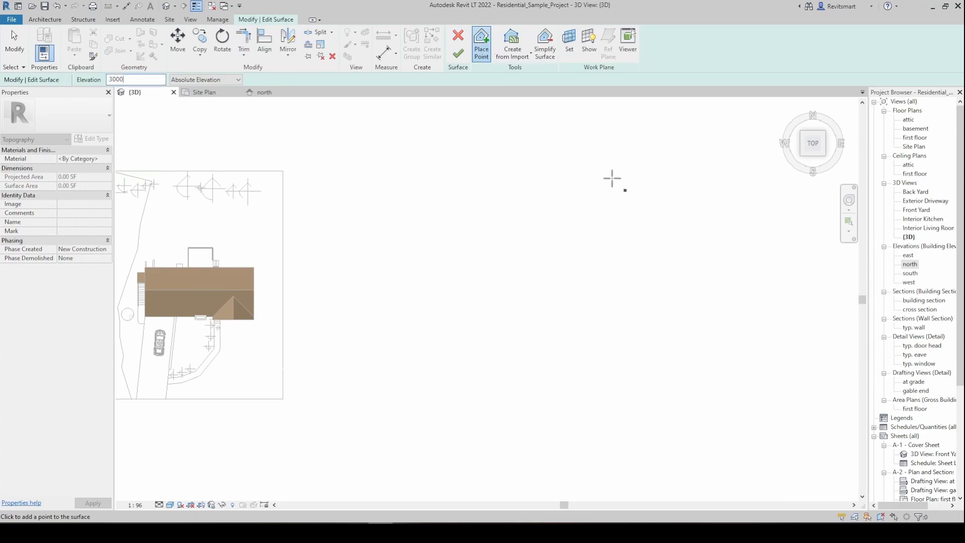
{"action": "left_click", "coordinate": [497, 154]}
{"action": "left_click", "coordinate": [587, 171]}
{"action": "left_click", "coordinate": [613, 178]}
{"action": "left_click", "coordinate": [711, 200]}
{"action": "left_click", "coordinate": [789, 212]}
{"action": "left_click", "coordinate": [818, 223]}
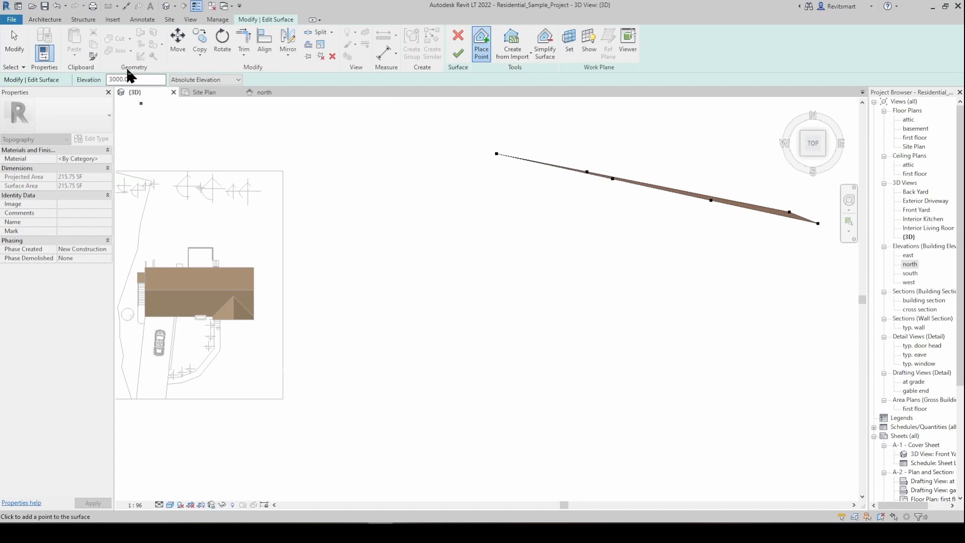
- Place a second row of six surface points at absolute elevation 2000, south of the first row
{"action": "left_click_drag", "start_coordinate": [110, 79], "coordinate": [105, 86]}
{"action": "type", "text": "2"}
{"action": "middle_click_drag", "start_coordinate": [642, 243], "coordinate": [457, 204]}
{"action": "scroll", "coordinate": [414, 208], "scroll_direction": "down", "scroll_amount": 1}
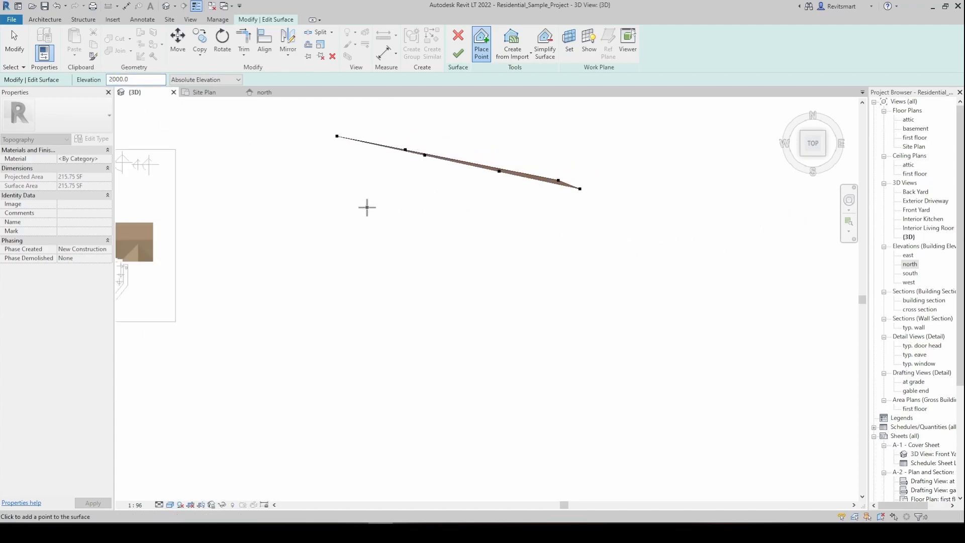
{"action": "left_click", "coordinate": [309, 195]}
{"action": "left_click", "coordinate": [389, 221]}
{"action": "left_click", "coordinate": [419, 230]}
{"action": "left_click", "coordinate": [502, 247]}
{"action": "left_click", "coordinate": [574, 253]}
{"action": "left_click", "coordinate": [646, 254]}
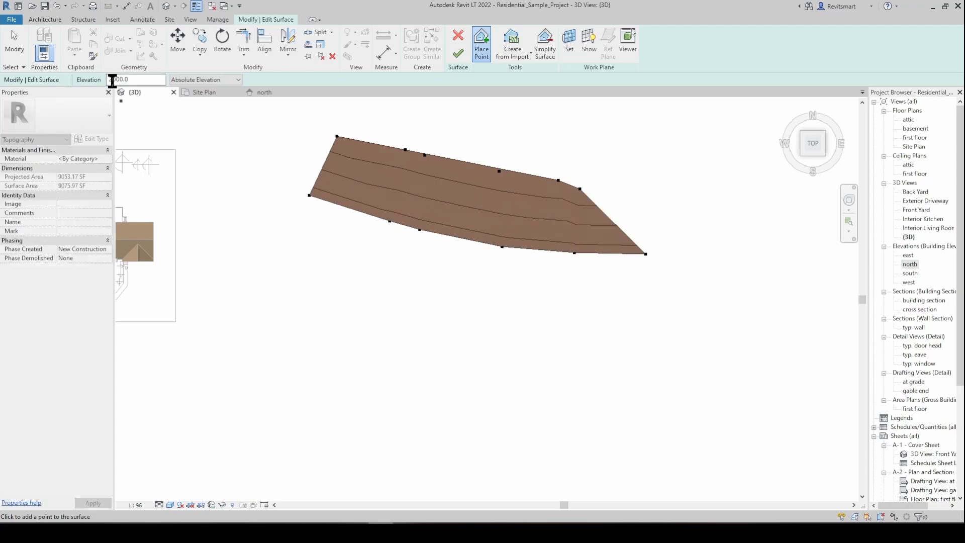
- Place a third row of seven points at absolute elevation 1000 south of the second row, and finish the surface
{"action": "left_click", "coordinate": [290, 302]}
{"action": "left_click", "coordinate": [406, 346]}
{"action": "left_click", "coordinate": [368, 340]}
{"action": "left_click", "coordinate": [471, 362]}
{"action": "left_click", "coordinate": [552, 367]}
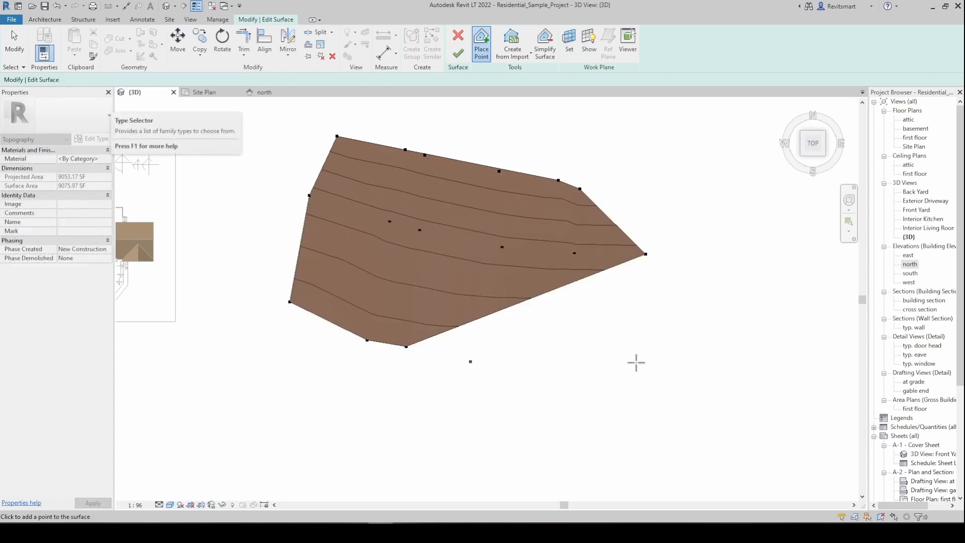
{"action": "left_click", "coordinate": [641, 363]}
{"action": "left_click", "coordinate": [722, 354]}
{"action": "left_click", "coordinate": [474, 124]}
{"action": "left_click", "coordinate": [457, 54]}
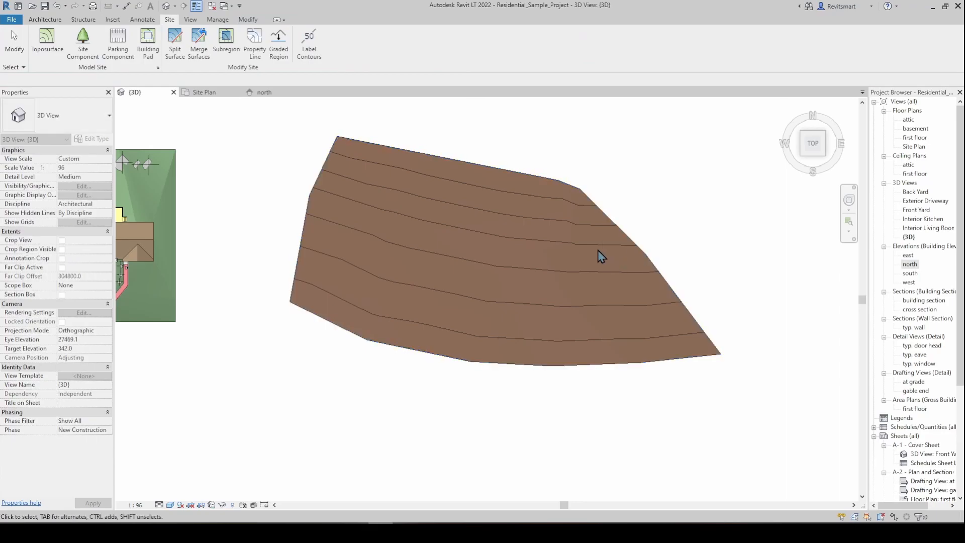
- Inspect the new surface in 3D beside the house and check the toposurface tools, including Create from Import
{"action": "left_click", "coordinate": [606, 231]}
{"action": "middle_click_drag", "start_coordinate": [523, 198], "coordinate": [535, 165], "text": "shift"}
{"action": "key", "text": "Escape"}
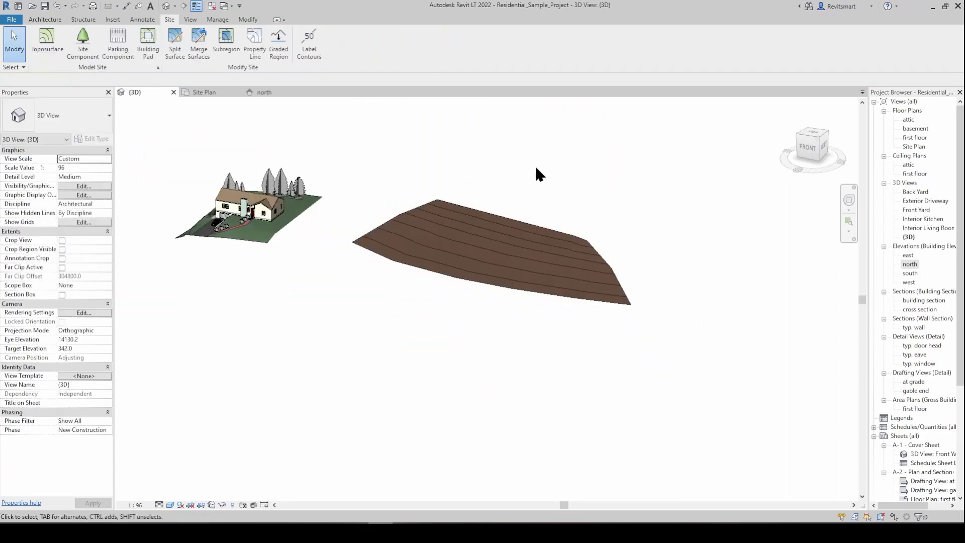
{"action": "left_click", "coordinate": [47, 40]}
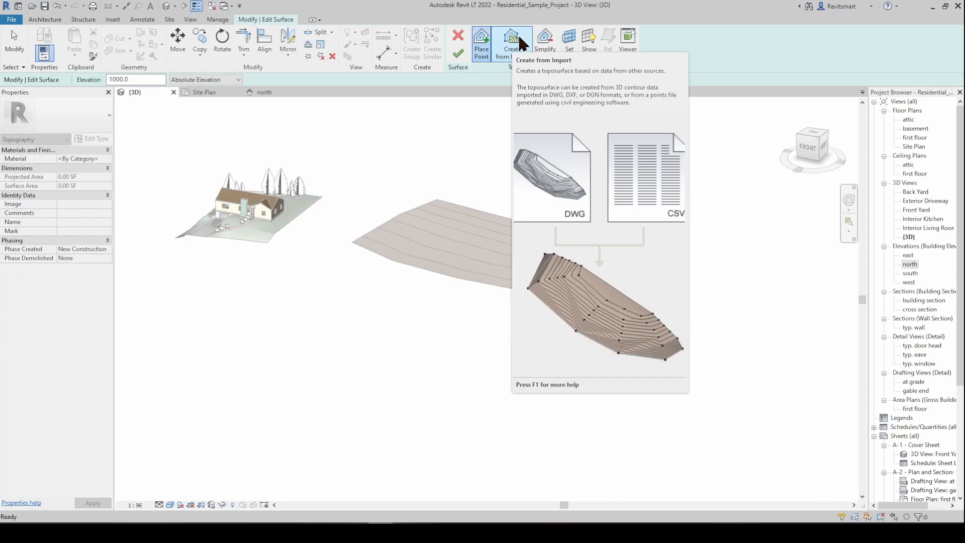
{"action": "left_click", "coordinate": [458, 53]}
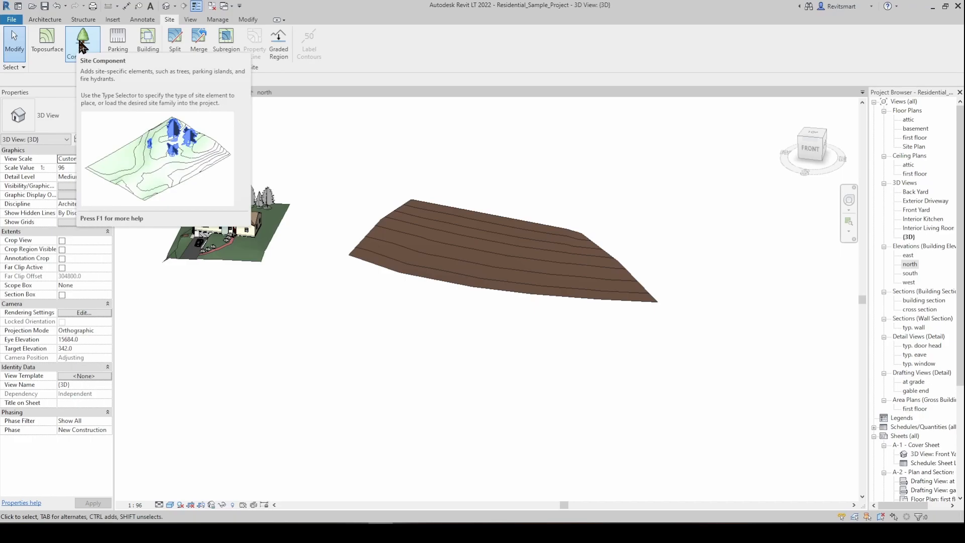
- Open the Site Component tool and review the available car, people, shrub and tree types
{"action": "left_click", "coordinate": [82, 47]}
{"action": "left_click", "coordinate": [61, 115]}
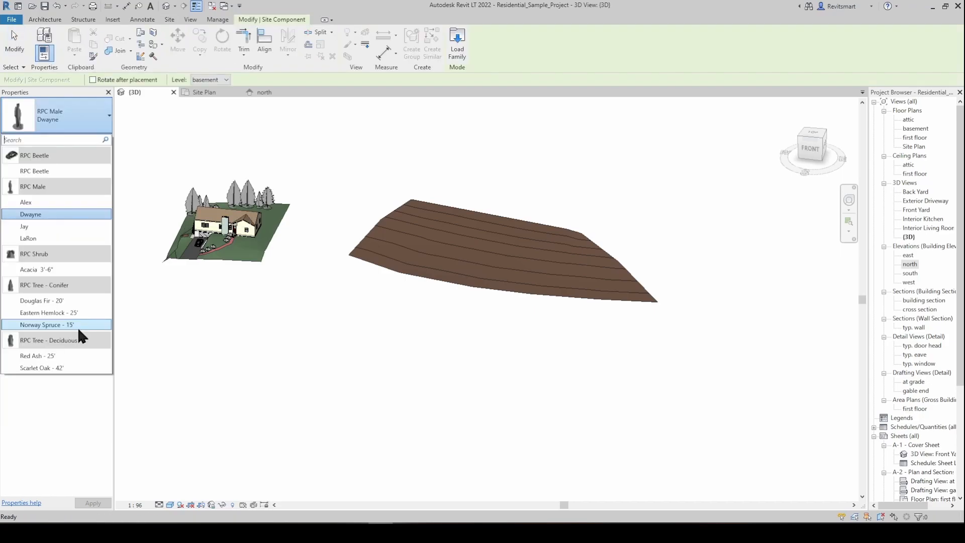
{"action": "left_click", "coordinate": [12, 34]}
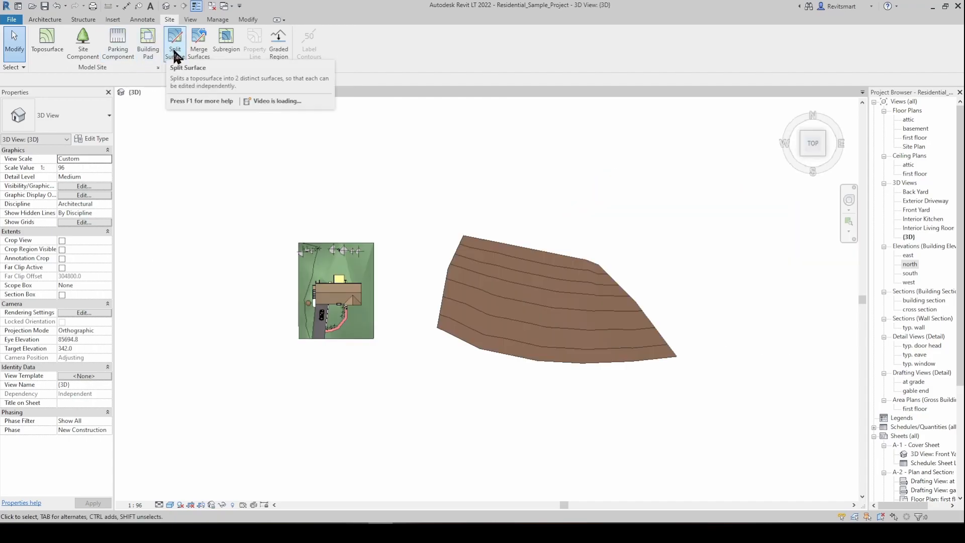
- Split a rectangle about 17000 wide out of the western part of the new surface in the top view
{"action": "left_click", "coordinate": [176, 54]}
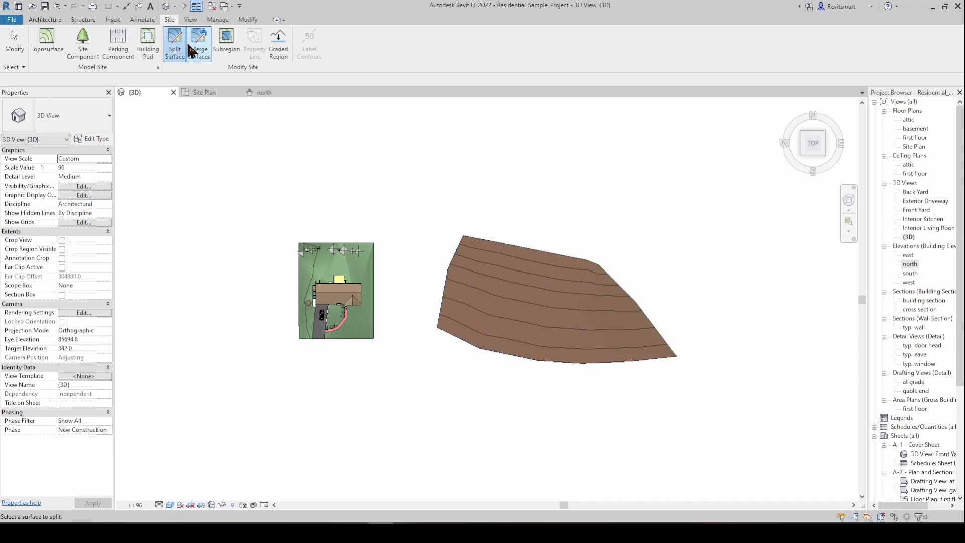
{"action": "left_click", "coordinate": [506, 252]}
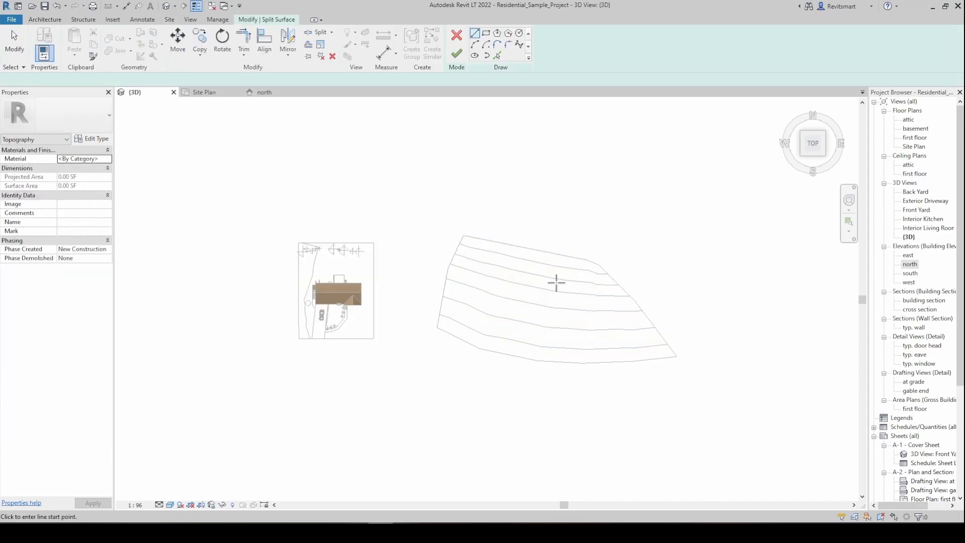
{"action": "scroll", "coordinate": [492, 308], "scroll_direction": "up", "scroll_amount": 3}
{"action": "scroll", "coordinate": [423, 276], "scroll_direction": "up", "scroll_amount": 1}
{"action": "mouse_move", "coordinate": [416, 291]}
{"action": "middle_mouse_down"}
{"action": "mouse_move", "coordinate": [283, 256]}
{"action": "mouse_move", "coordinate": [451, 289]}
{"action": "middle_mouse_up"}
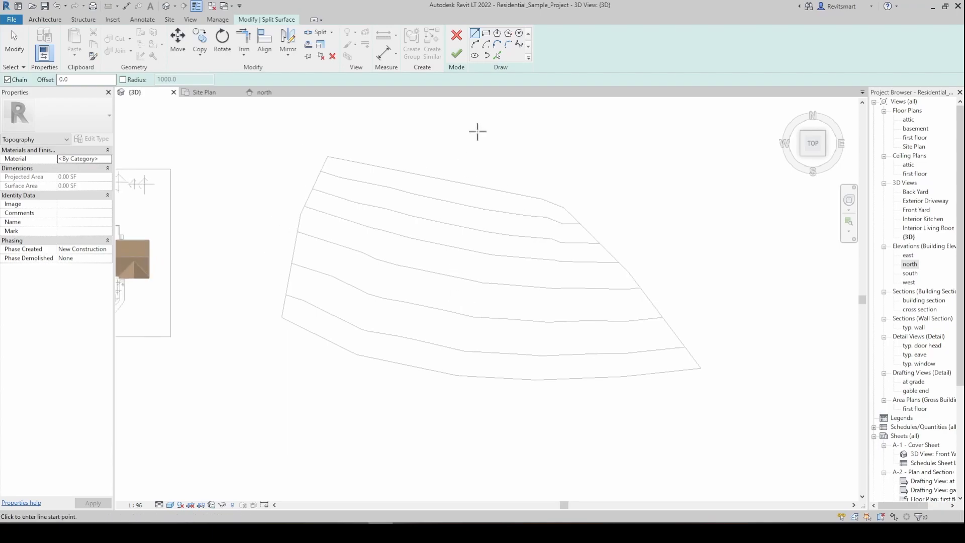
{"action": "left_click", "coordinate": [485, 33]}
{"action": "left_click", "coordinate": [340, 310]}
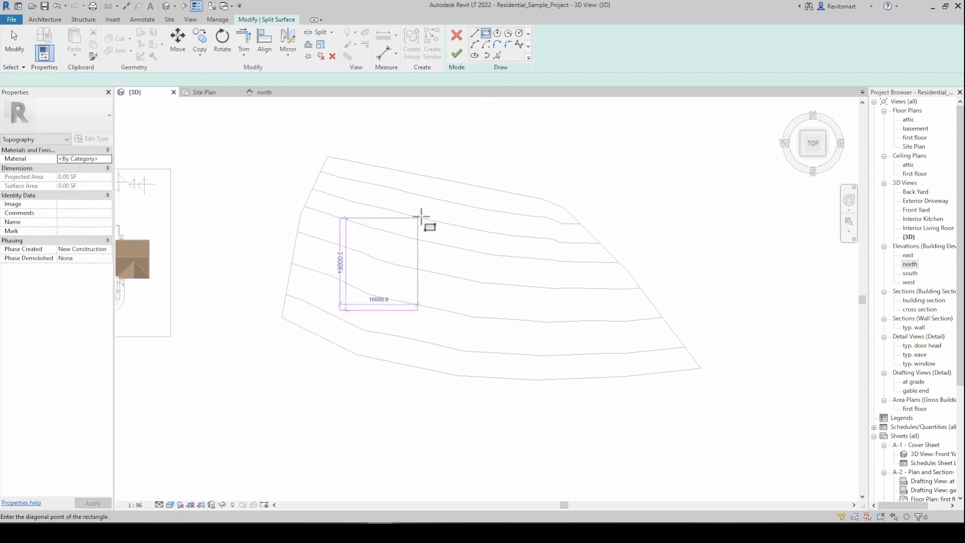
{"action": "left_click", "coordinate": [422, 213]}
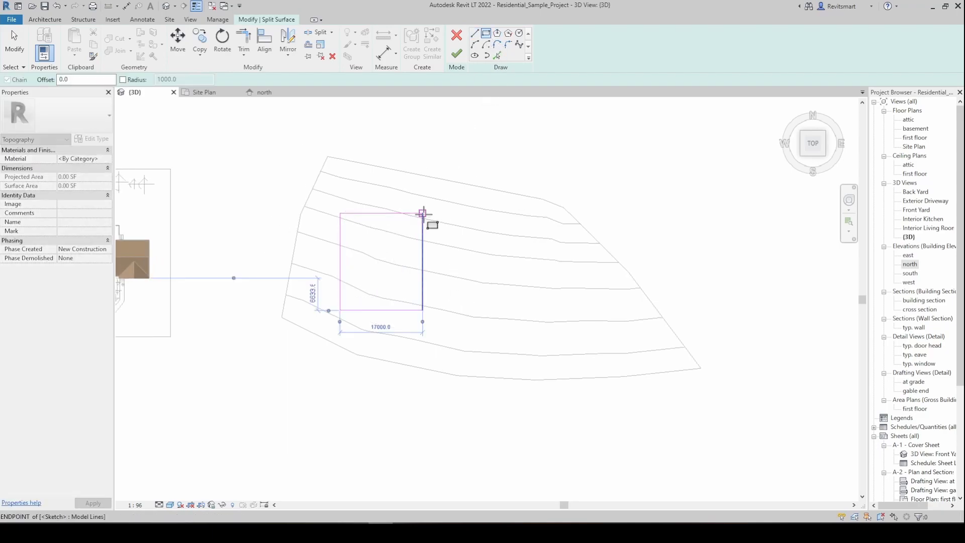
{"action": "left_click", "coordinate": [458, 52]}
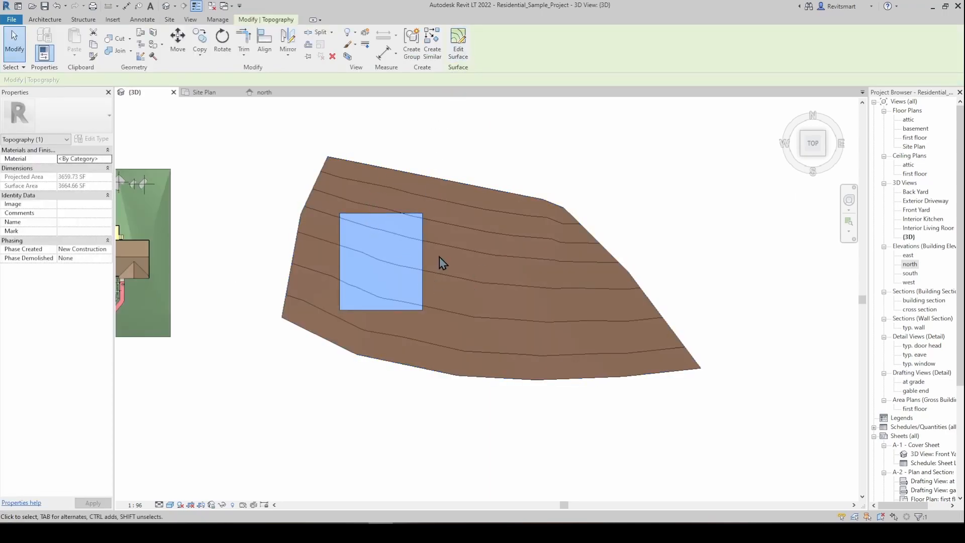
- Delete the outer surface around the split rectangle, and undo the deletion
{"action": "left_click", "coordinate": [439, 259]}
{"action": "middle_click_drag", "start_coordinate": [481, 206], "coordinate": [413, 233], "text": "shift"}
{"action": "left_click", "coordinate": [472, 195], "text": "shift"}
{"action": "left_click", "coordinate": [472, 195]}
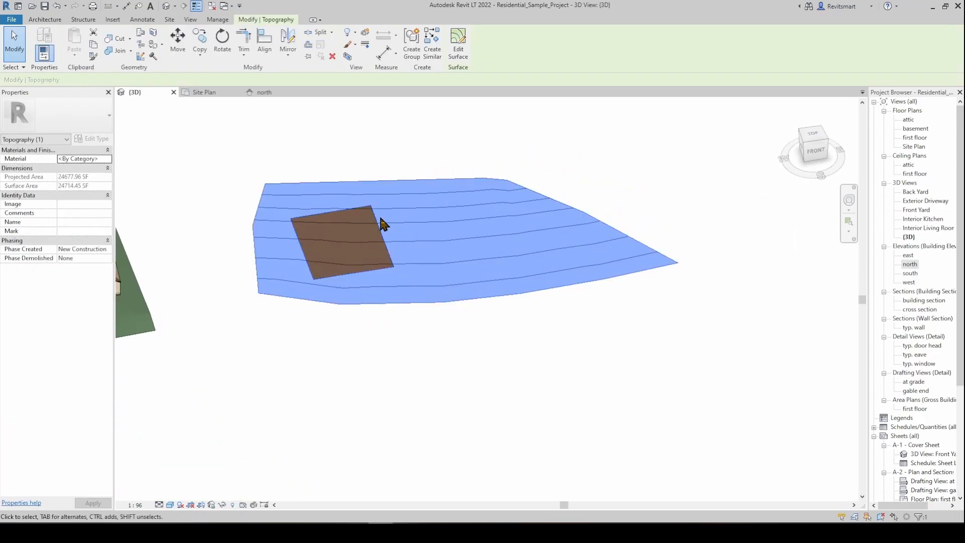
{"action": "key", "text": "Delete"}
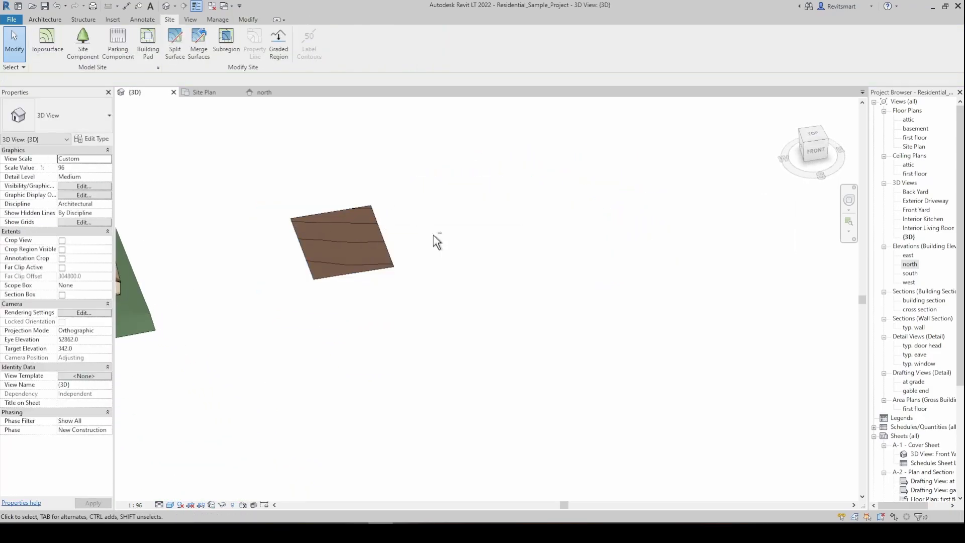
{"action": "key", "text": "ctrl+z"}
- Move the outer surface down by about 5000 in the front view, and undo the move
{"action": "left_click", "coordinate": [437, 210]}
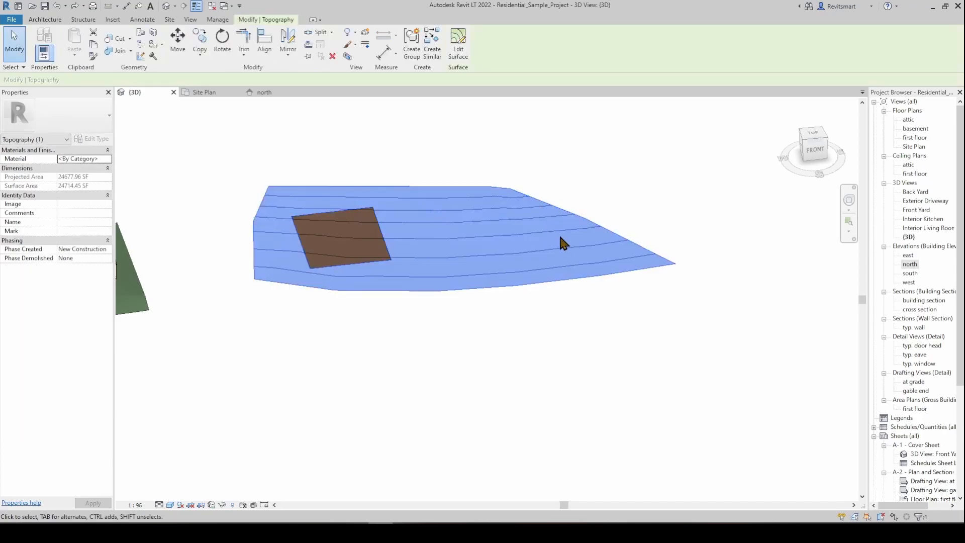
{"action": "left_click", "coordinate": [813, 149]}
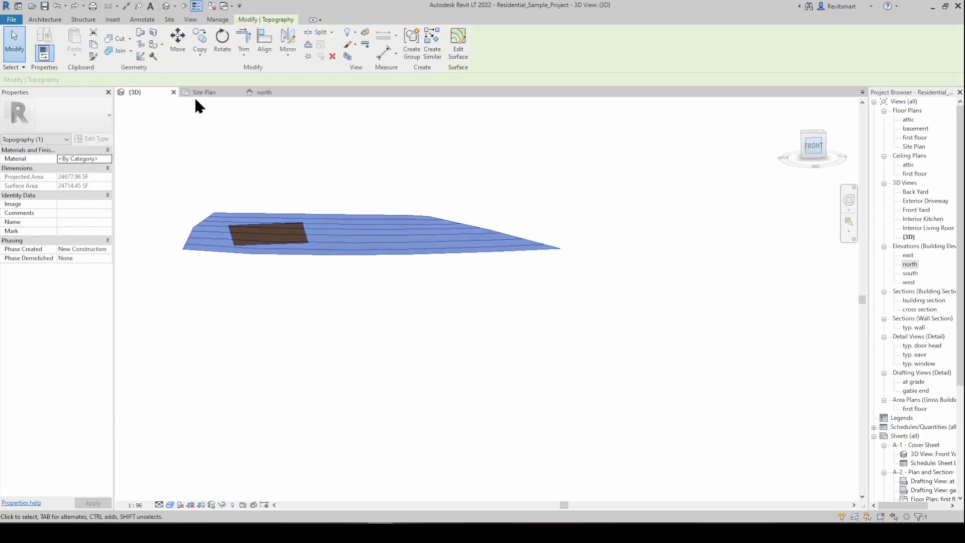
{"action": "left_click", "coordinate": [177, 44]}
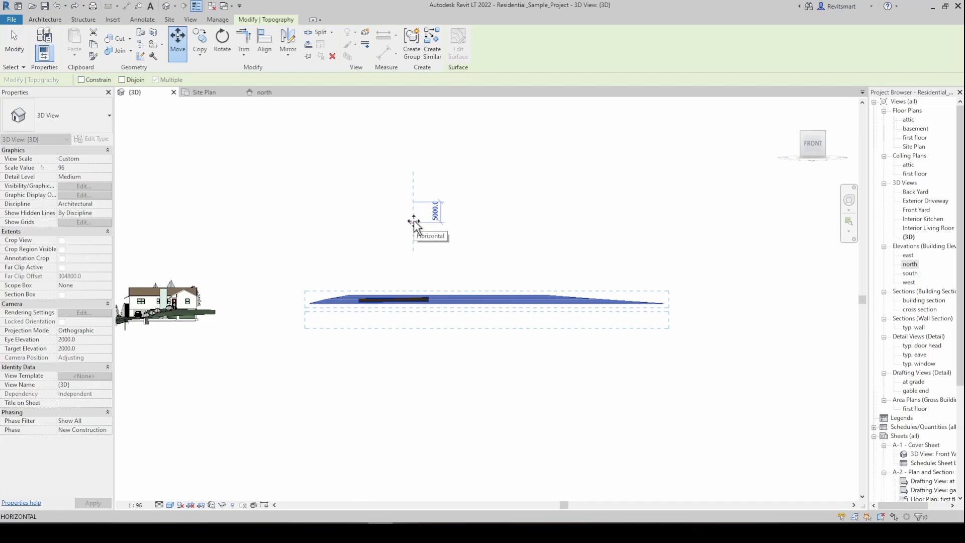
{"action": "left_click", "coordinate": [415, 217]}
{"action": "middle_click_drag", "start_coordinate": [421, 233], "coordinate": [485, 335], "text": "shift"}
{"action": "key", "text": "Escape"}
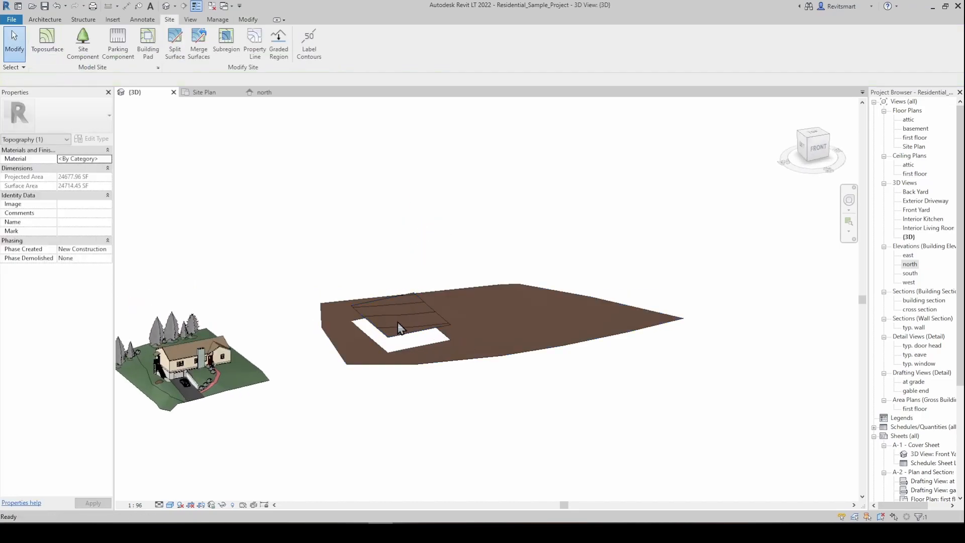
{"action": "scroll", "coordinate": [400, 330], "scroll_direction": "up", "scroll_amount": 2}
{"action": "left_click", "coordinate": [406, 351]}
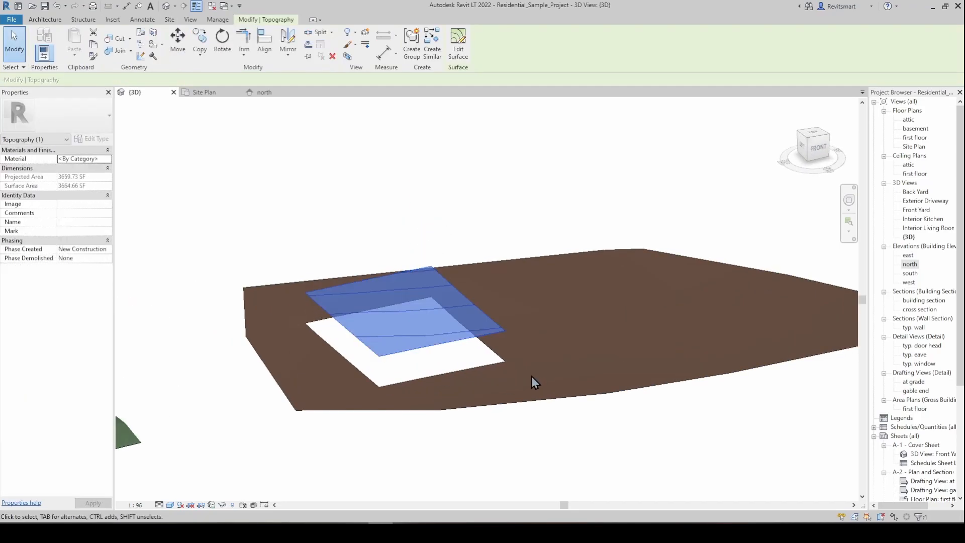
{"action": "key", "text": "ctrl+z"}
- Edit the split rectangular surface so all its points share one lower elevation, and finish the surface
{"action": "scroll", "coordinate": [422, 322], "scroll_direction": "up", "scroll_amount": 2}
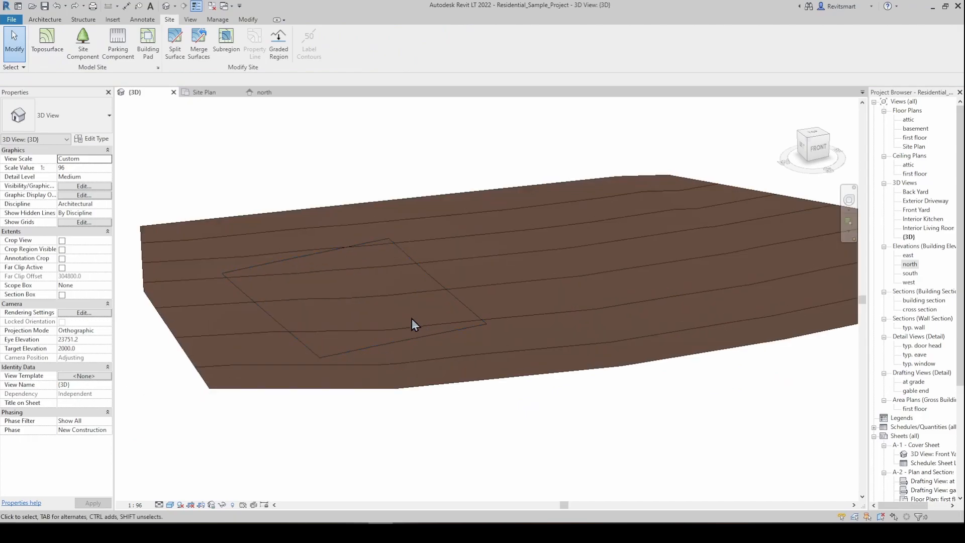
{"action": "middle_click_drag", "start_coordinate": [400, 327], "coordinate": [418, 329]}
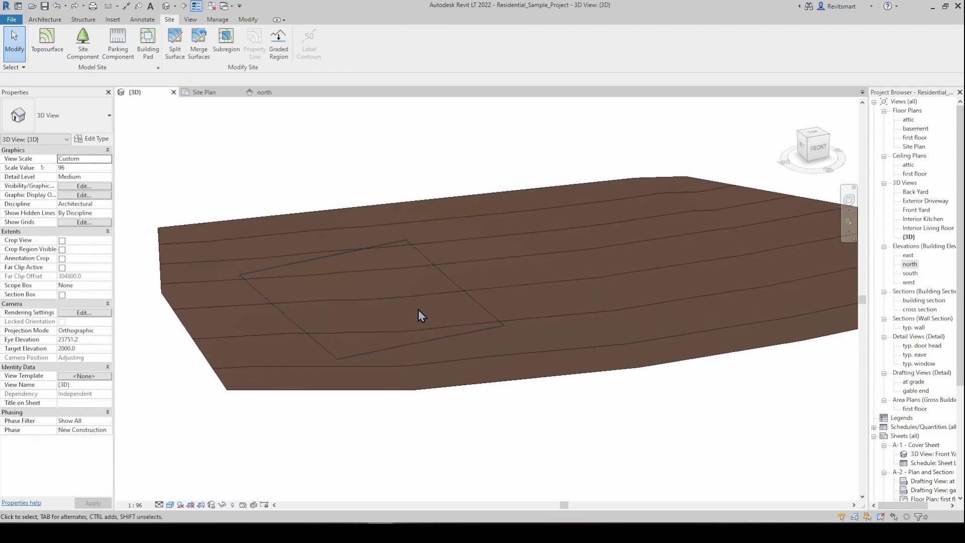
{"action": "left_click", "coordinate": [395, 280]}
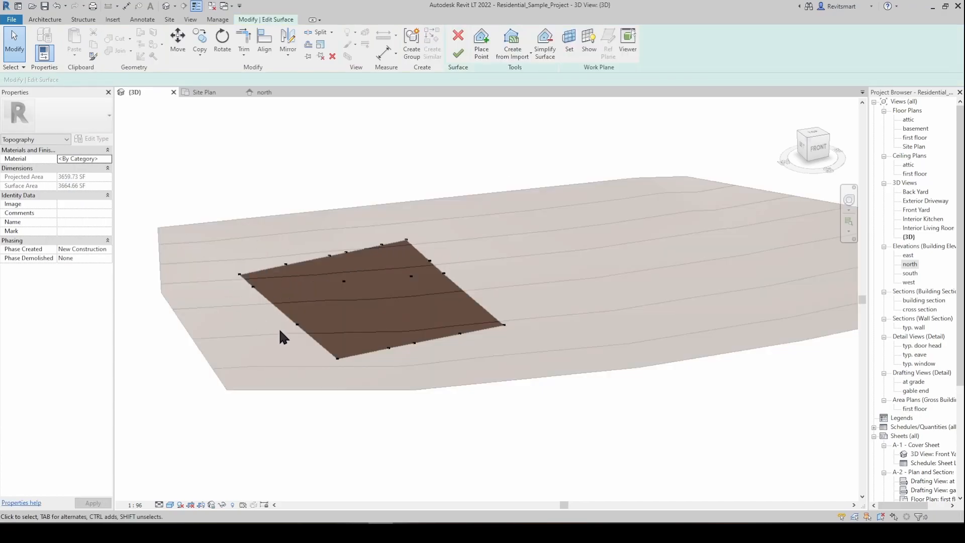
{"action": "left_click", "coordinate": [338, 358]}
{"action": "left_click_drag", "start_coordinate": [183, 179], "coordinate": [600, 390]}
{"action": "left_click", "coordinate": [96, 79]}
{"action": "type", "text": "1"}
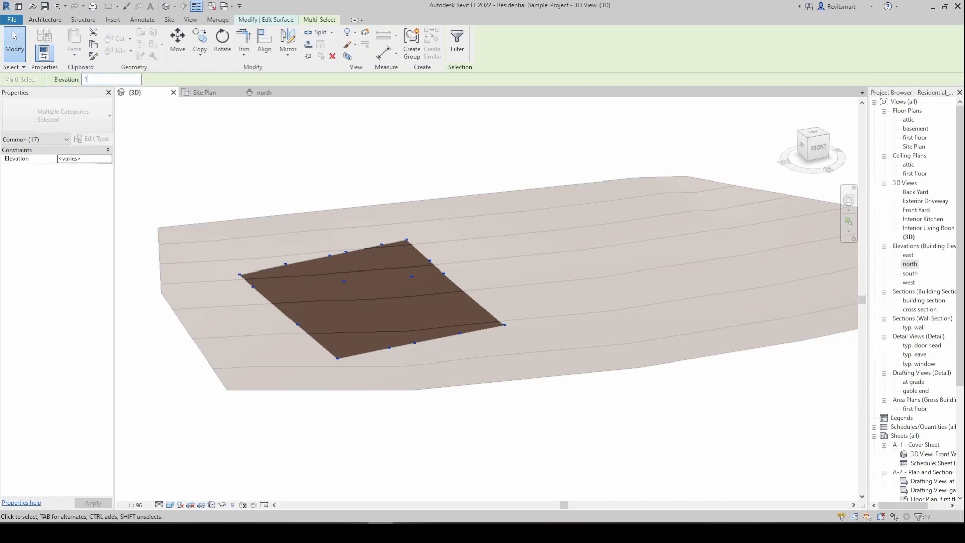
{"action": "left_click", "coordinate": [551, 162]}
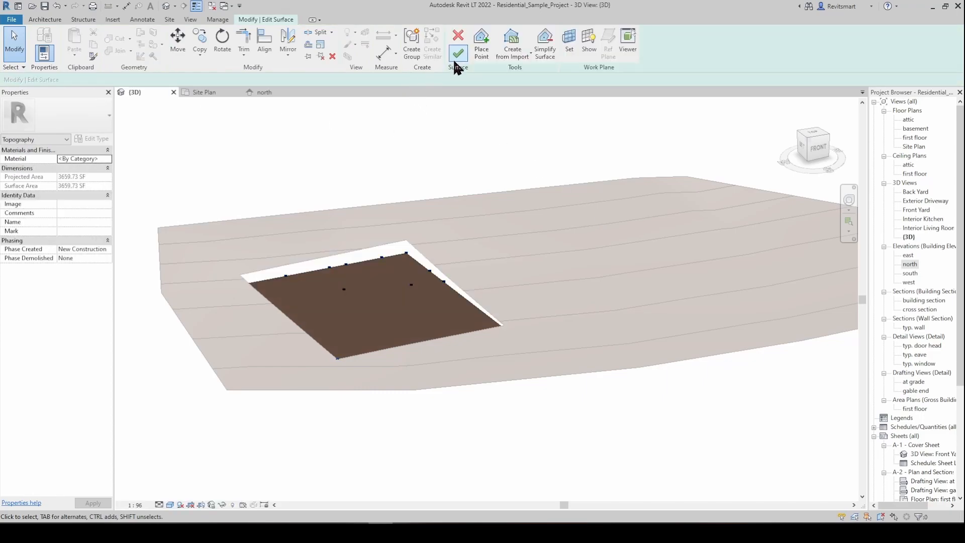
{"action": "left_click", "coordinate": [458, 53]}
- Open the outer surface for point editing and examine its points along the rectangular opening, making no changes
{"action": "middle_click_drag", "start_coordinate": [491, 286], "coordinate": [543, 254], "text": "shift"}
{"action": "middle_click_drag", "start_coordinate": [463, 259], "coordinate": [500, 246], "text": "shift"}
{"action": "left_click", "coordinate": [555, 261]}
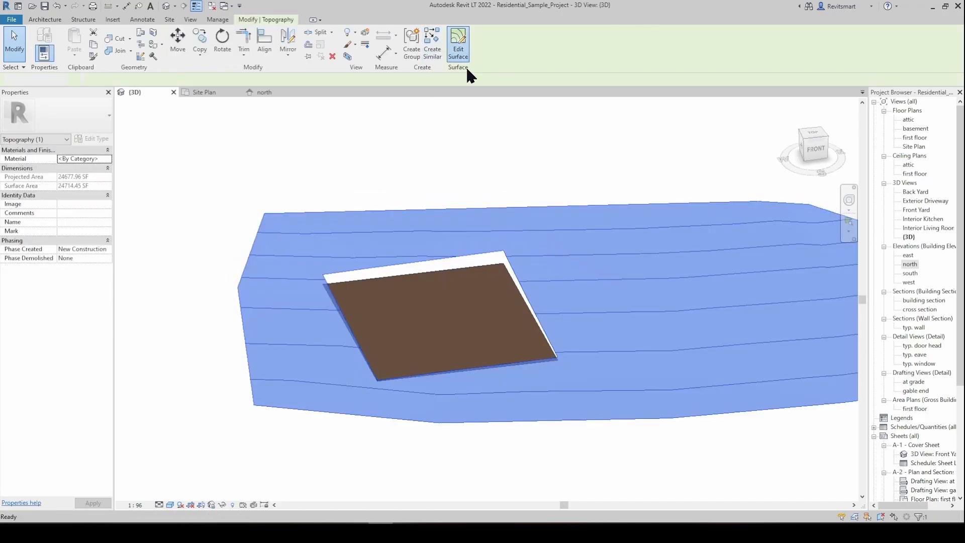
{"action": "left_click", "coordinate": [468, 49]}
{"action": "scroll", "coordinate": [529, 259], "scroll_direction": "up", "scroll_amount": 5}
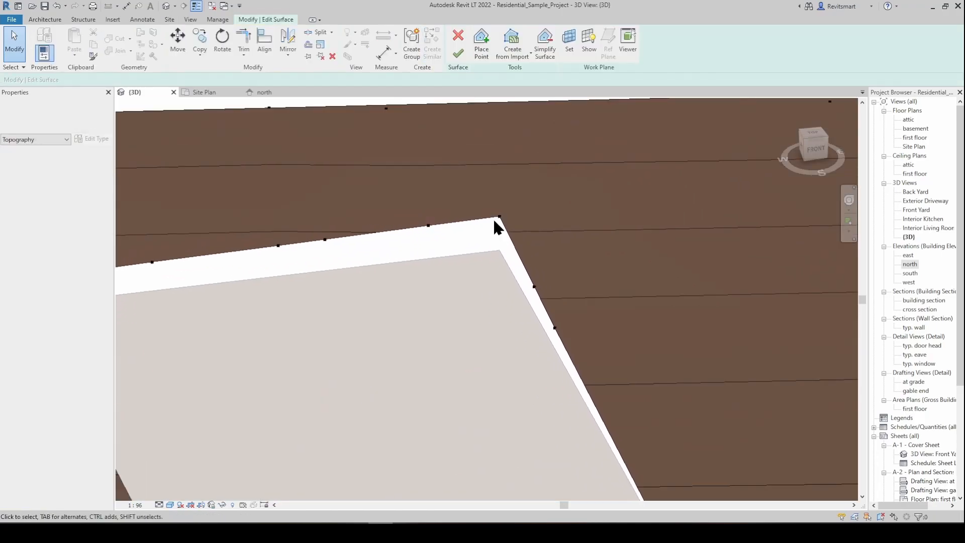
{"action": "scroll", "coordinate": [502, 151], "scroll_direction": "down", "scroll_amount": 4}
{"action": "left_click", "coordinate": [460, 53]}
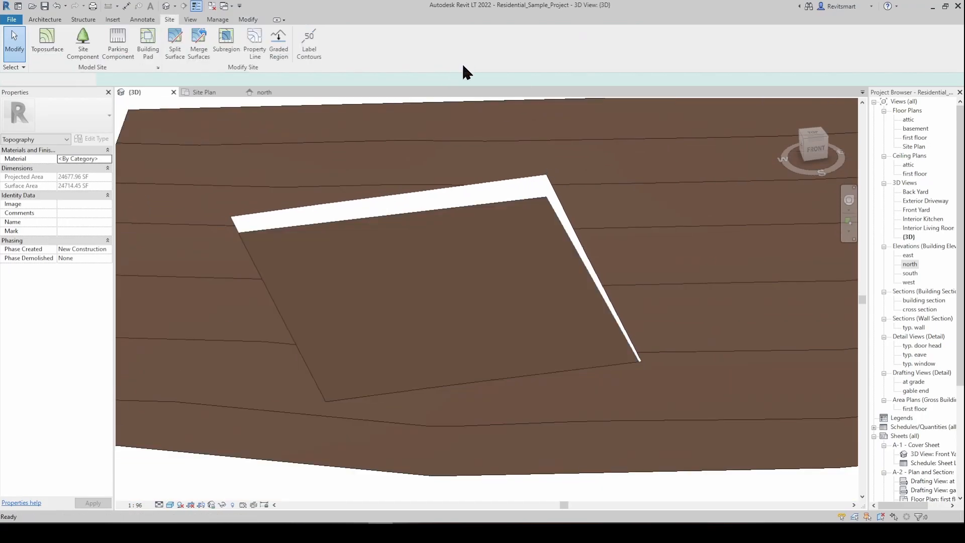
{"action": "scroll", "coordinate": [533, 216], "scroll_direction": "down", "scroll_amount": 3}
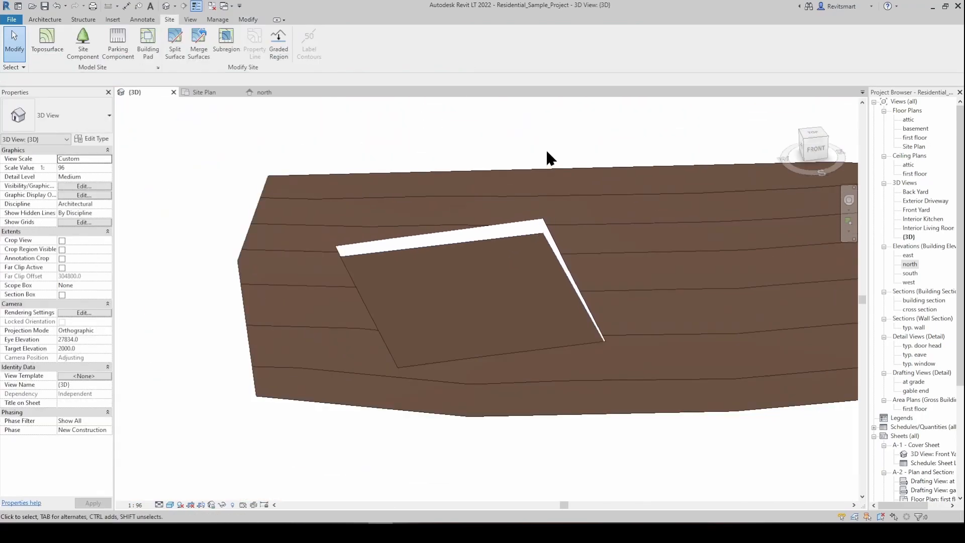
{"action": "right_click", "coordinate": [540, 143]}
{"action": "left_click", "coordinate": [485, 139]}
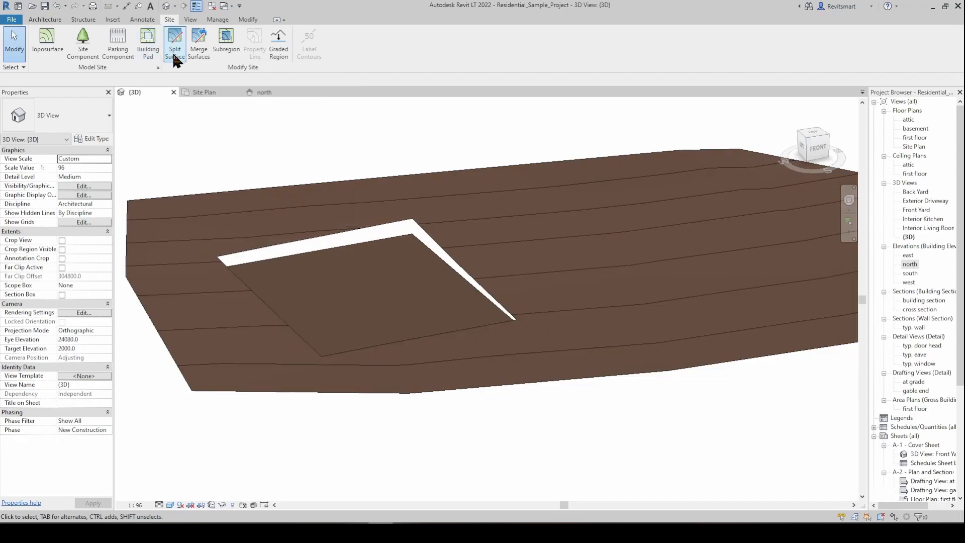
- Examine the driveway, walkway and surrounding ground at the sample house up close
{"action": "left_click", "coordinate": [421, 239]}
{"action": "middle_click_drag", "start_coordinate": [379, 218], "coordinate": [525, 226]}
{"action": "scroll", "coordinate": [523, 226], "scroll_direction": "down", "scroll_amount": 2}
{"action": "scroll", "coordinate": [524, 226], "scroll_direction": "up", "scroll_amount": 1}
{"action": "middle_click_drag", "start_coordinate": [348, 350], "coordinate": [660, 204]}
{"action": "left_click", "coordinate": [659, 204]}
{"action": "middle_click_drag", "start_coordinate": [576, 221], "coordinate": [651, 158]}
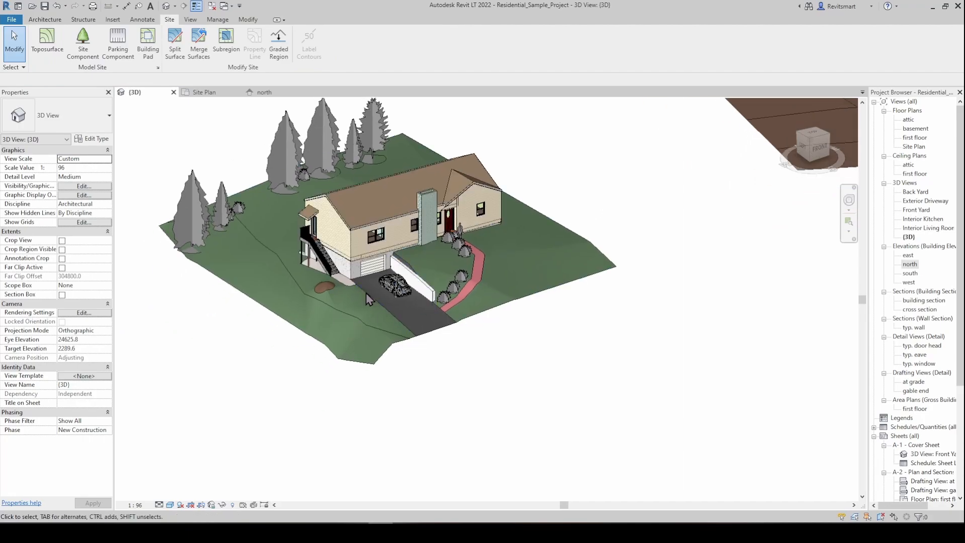
{"action": "scroll", "coordinate": [384, 269], "scroll_direction": "up", "scroll_amount": 3}
{"action": "middle_click_drag", "start_coordinate": [474, 369], "coordinate": [501, 410]}
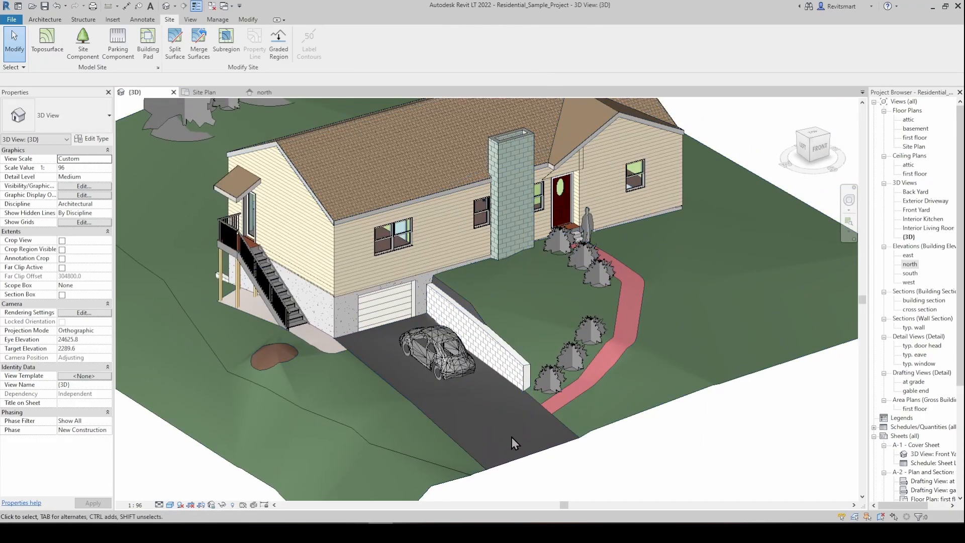
{"action": "scroll", "coordinate": [505, 428], "scroll_direction": "up", "scroll_amount": 2}
{"action": "middle_click_drag", "start_coordinate": [501, 418], "coordinate": [559, 318]}
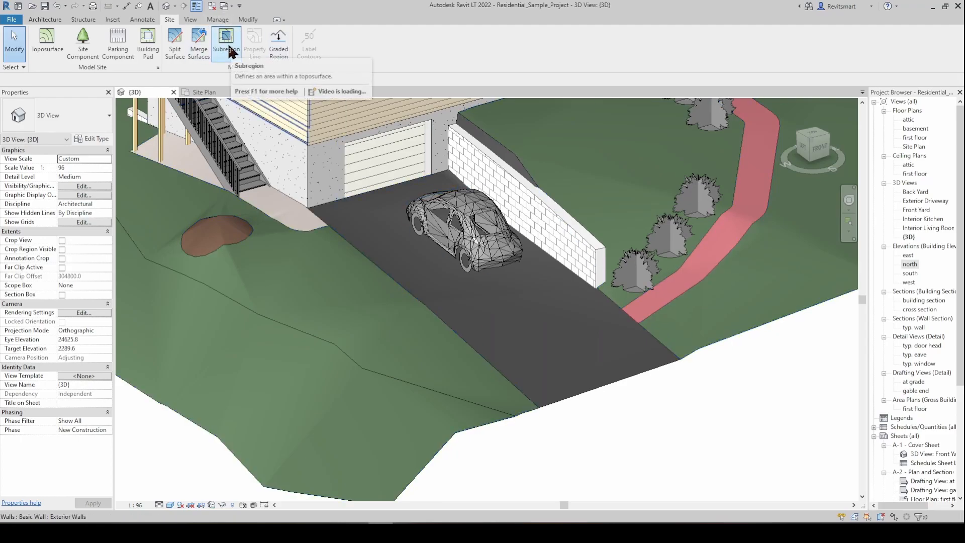
- Create a rectangular subregion about 18000 wide on the brown outer surface, east of the rectangular opening, sketching it from the top view
{"action": "scroll", "coordinate": [523, 234], "scroll_direction": "down", "scroll_amount": 4}
{"action": "middle_click_drag", "start_coordinate": [643, 182], "coordinate": [340, 336]}
{"action": "middle_click_drag", "start_coordinate": [699, 211], "coordinate": [253, 434]}
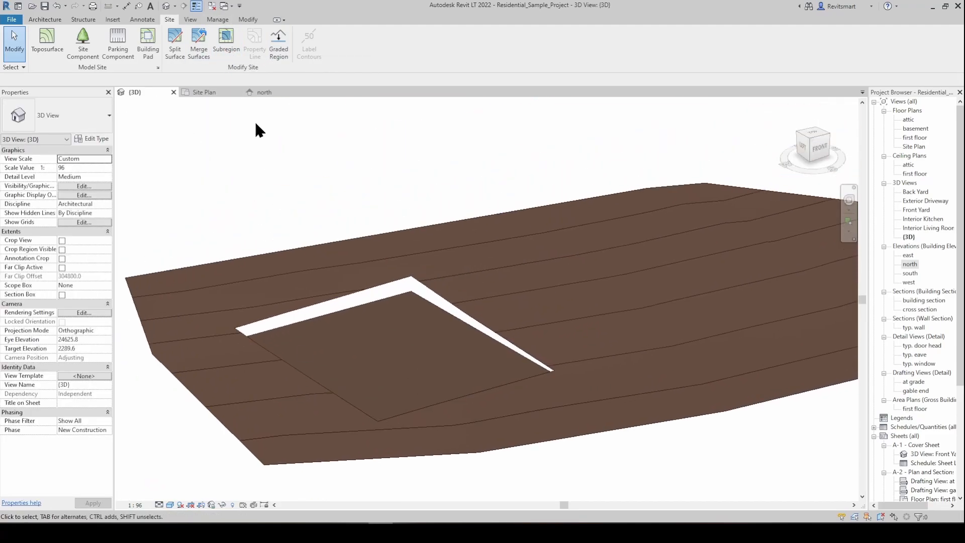
{"action": "left_click", "coordinate": [227, 45]}
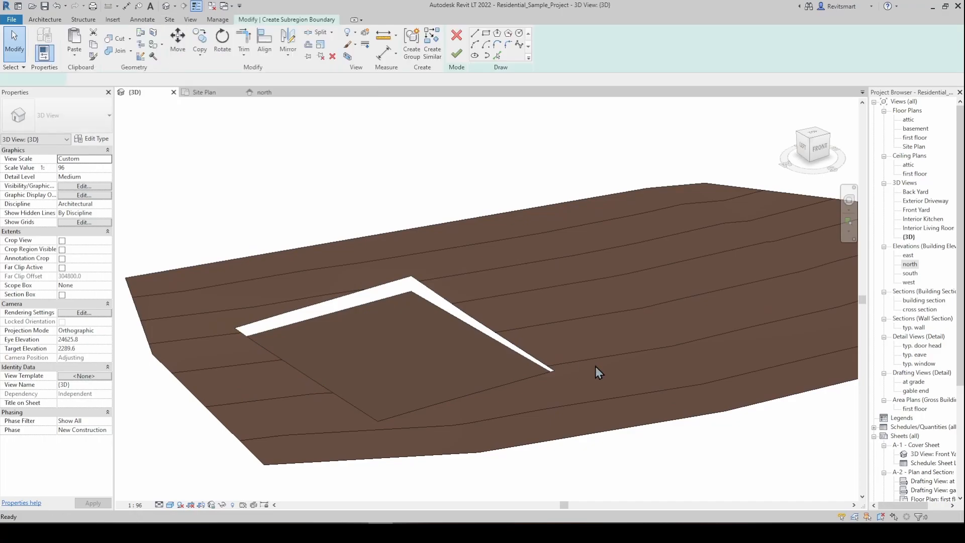
{"action": "middle_click_drag", "start_coordinate": [461, 293], "coordinate": [444, 291]}
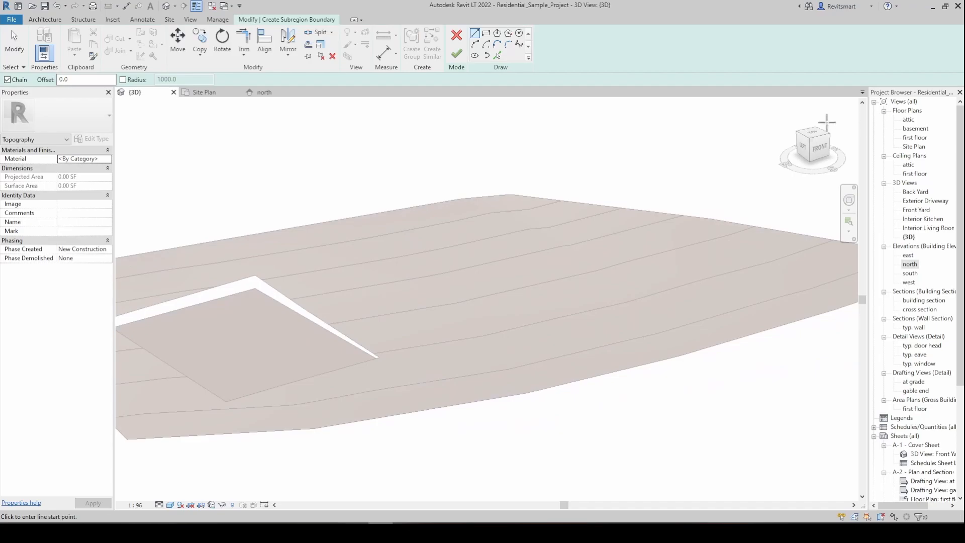
{"action": "left_click", "coordinate": [818, 143]}
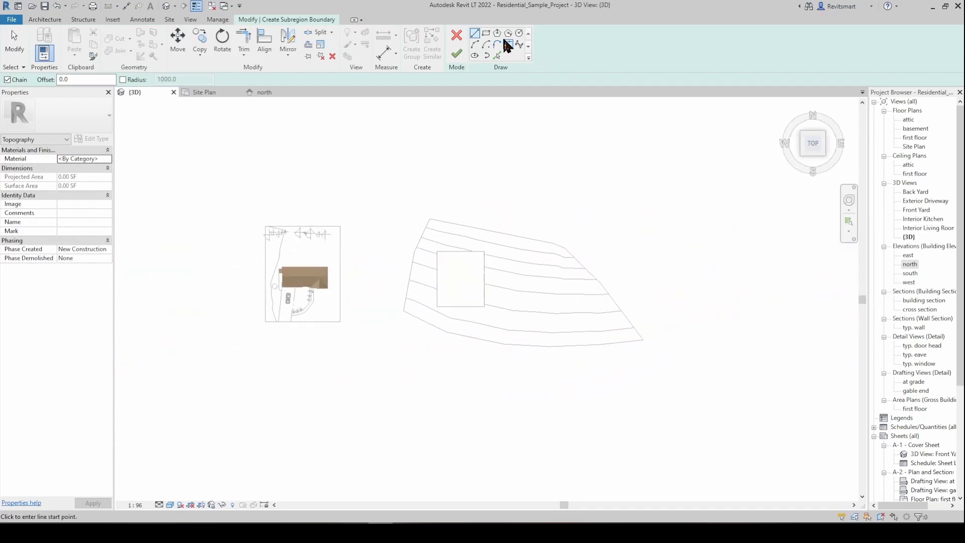
{"action": "left_click", "coordinate": [486, 33]}
{"action": "scroll", "coordinate": [512, 326], "scroll_direction": "up", "scroll_amount": 3}
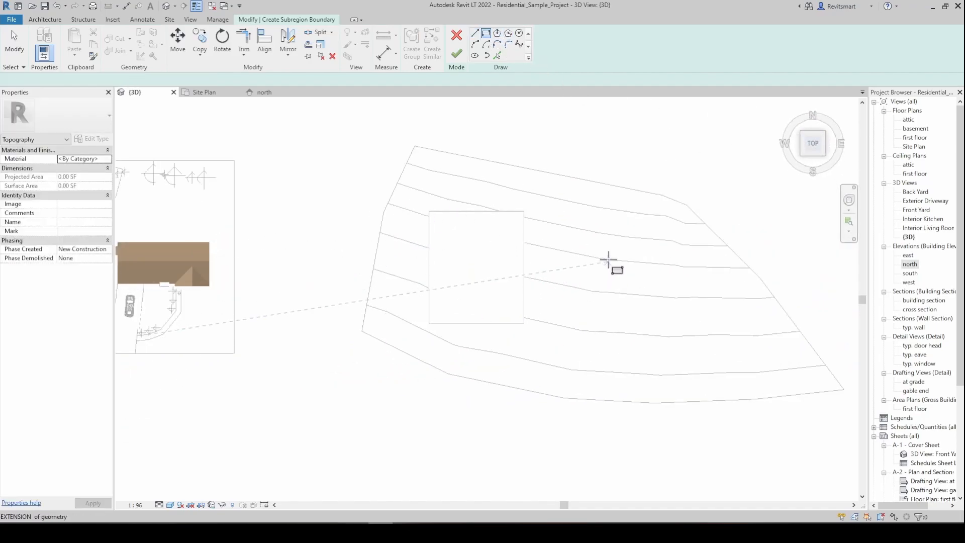
{"action": "left_click", "coordinate": [587, 233]}
{"action": "left_click", "coordinate": [688, 340]}
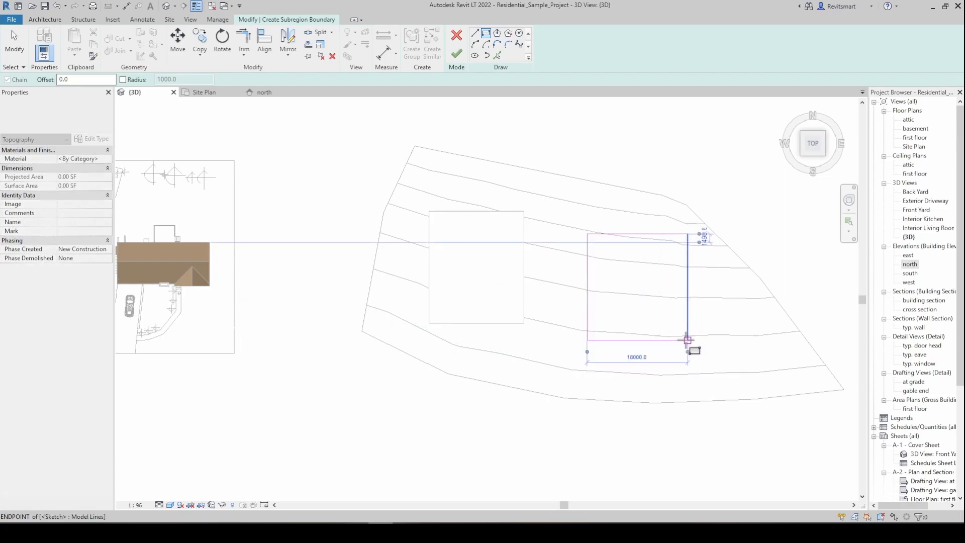
{"action": "left_click", "coordinate": [457, 54]}
- Examine the new subregion and the sample house's terrain around the driveway and retaining wall
{"action": "mouse_move", "coordinate": [735, 156]}
{"action": "middle_mouse_down", "text": "shift"}
{"action": "mouse_move", "coordinate": [640, 291]}
{"action": "mouse_move", "coordinate": [660, 271]}
{"action": "mouse_move", "coordinate": [620, 287]}
{"action": "mouse_move", "coordinate": [606, 265]}
{"action": "mouse_move", "coordinate": [605, 222]}
{"action": "middle_mouse_up", "text": "shift"}
{"action": "scroll", "coordinate": [630, 180], "scroll_direction": "down", "scroll_amount": 5}
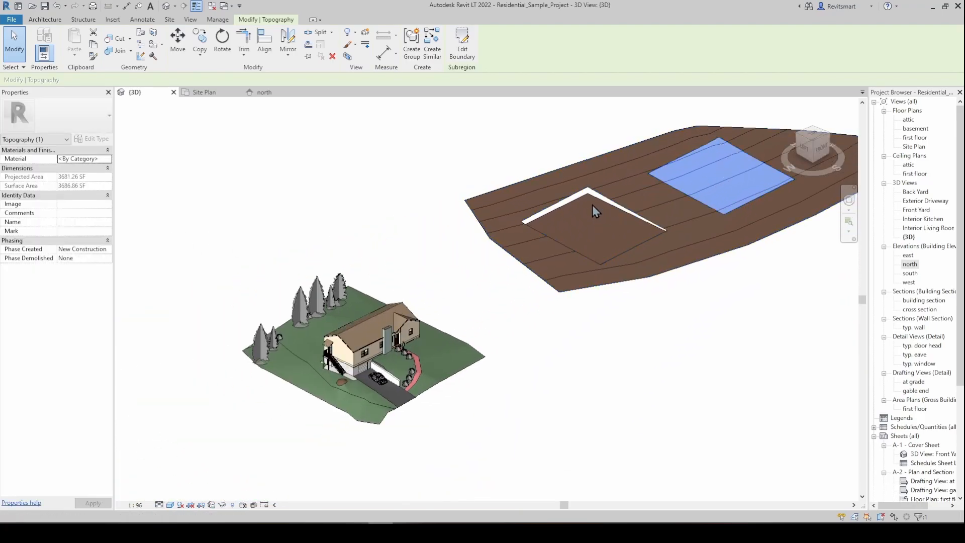
{"action": "middle_click_drag", "start_coordinate": [596, 241], "coordinate": [685, 217]}
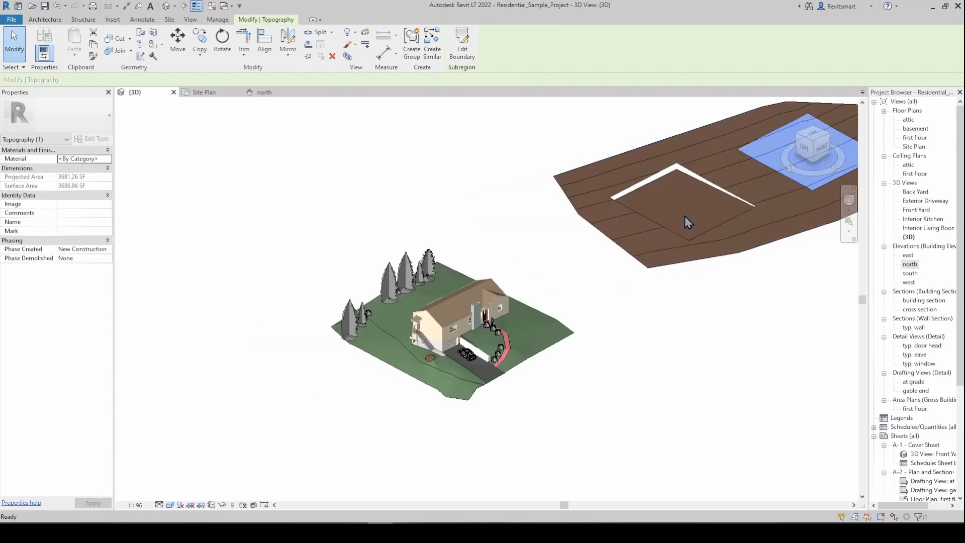
{"action": "scroll", "coordinate": [462, 354], "scroll_direction": "up", "scroll_amount": 8}
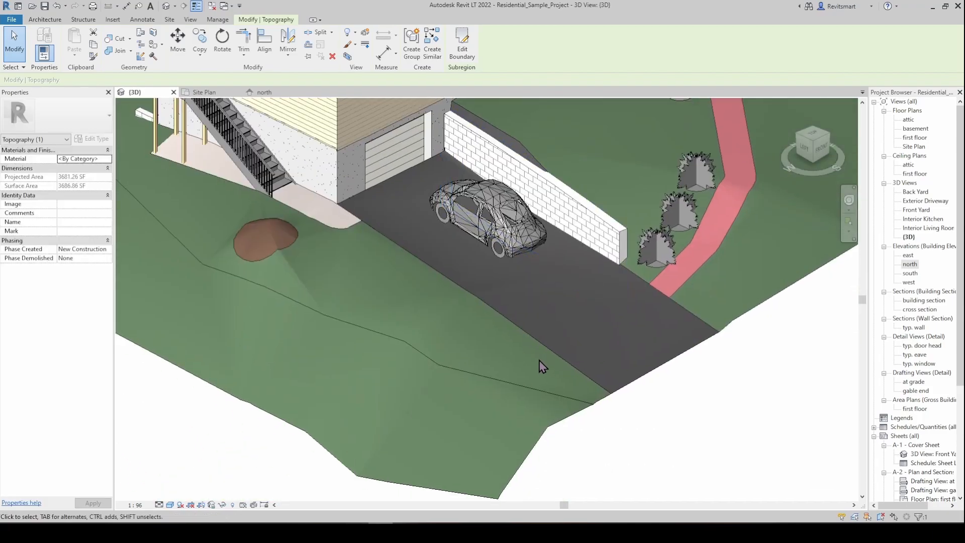
{"action": "middle_click_drag", "start_coordinate": [553, 348], "coordinate": [554, 281], "text": "shift"}
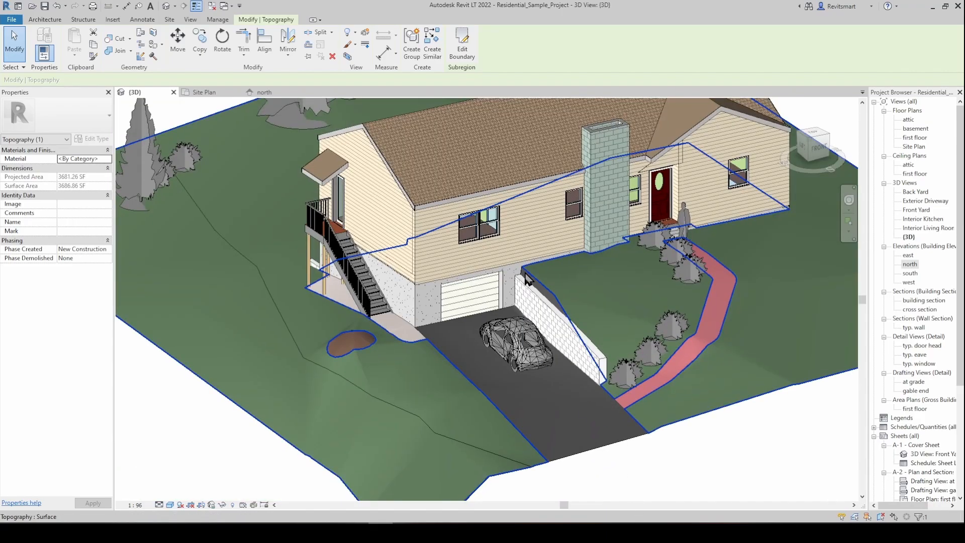
{"action": "scroll", "coordinate": [533, 280], "scroll_direction": "up", "scroll_amount": 10}
{"action": "left_click", "coordinate": [533, 272]}
{"action": "middle_click_drag", "start_coordinate": [606, 323], "coordinate": [638, 366], "text": "shift"}
{"action": "key", "text": "Escape"}
- Inspect the exterior wall beside the front entrance up close and look over the house from the front
{"action": "left_click", "coordinate": [502, 249]}
{"action": "scroll", "coordinate": [690, 191], "scroll_direction": "up", "scroll_amount": 6}
{"action": "scroll", "coordinate": [688, 190], "scroll_direction": "down", "scroll_amount": 2}
{"action": "left_click", "coordinate": [684, 187]}
{"action": "middle_click_drag", "start_coordinate": [685, 187], "coordinate": [619, 201], "text": "shift"}
{"action": "scroll", "coordinate": [619, 202], "scroll_direction": "up", "scroll_amount": 5}
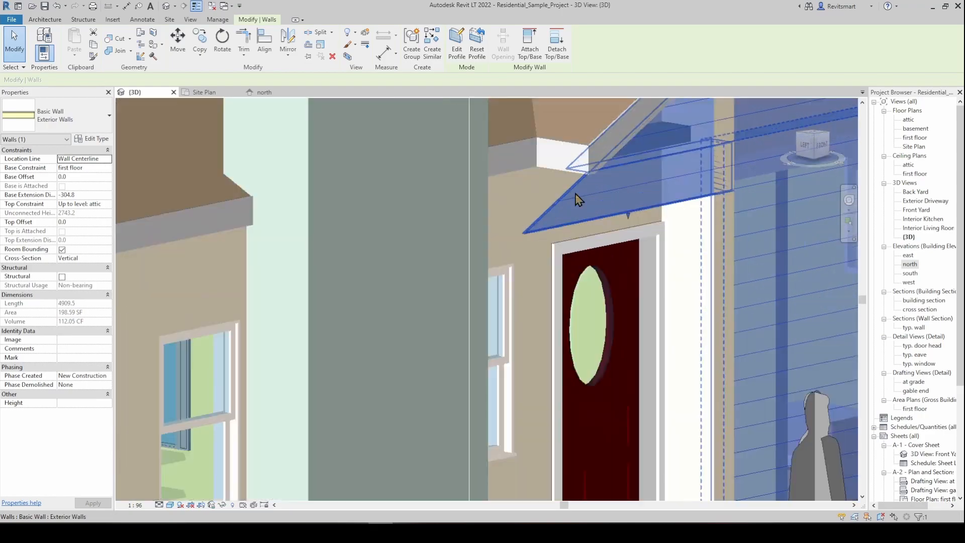
{"action": "scroll", "coordinate": [617, 211], "scroll_direction": "down", "scroll_amount": 2}
{"action": "scroll", "coordinate": [617, 212], "scroll_direction": "down", "scroll_amount": 6}
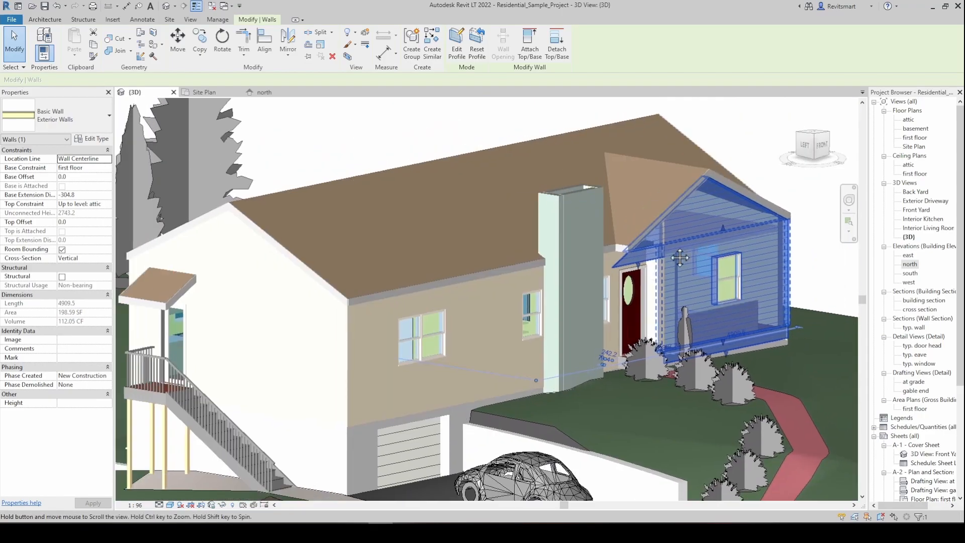
{"action": "middle_click_drag", "start_coordinate": [616, 211], "coordinate": [556, 330]}
{"action": "key", "text": "Escape"}
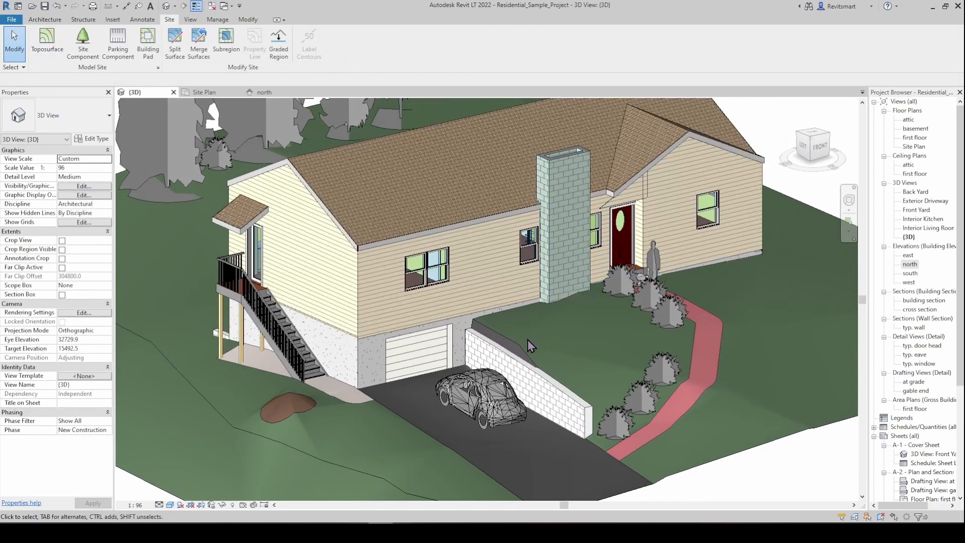
{"action": "mouse_move", "coordinate": [525, 324]}
{"action": "middle_mouse_down"}
{"action": "mouse_move", "coordinate": [577, 326]}
{"action": "mouse_move", "coordinate": [641, 384]}
{"action": "mouse_move", "coordinate": [671, 376]}
{"action": "mouse_move", "coordinate": [556, 272]}
{"action": "mouse_move", "coordinate": [520, 270]}
{"action": "mouse_move", "coordinate": [563, 252]}
{"action": "mouse_move", "coordinate": [636, 250]}
{"action": "mouse_move", "coordinate": [535, 327]}
{"action": "middle_mouse_up"}
{"action": "middle_click_drag", "start_coordinate": [447, 348], "coordinate": [544, 367]}
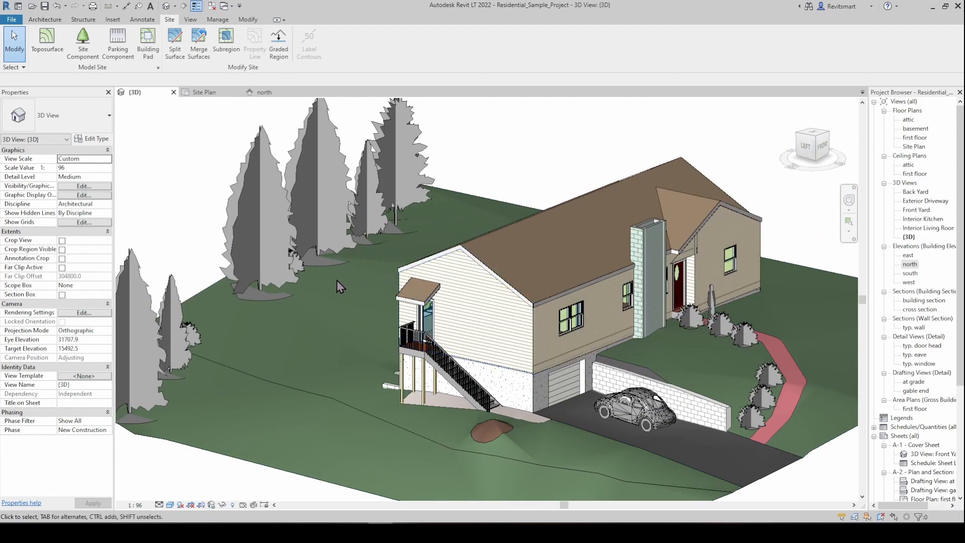
- Examine the ground behind the house, the wall edge above the front door, and both sites from farther away
{"action": "left_click", "coordinate": [469, 197]}
{"action": "middle_click_drag", "start_coordinate": [471, 199], "coordinate": [538, 312], "text": "shift"}
{"action": "key", "text": "Escape"}
{"action": "scroll", "coordinate": [658, 288], "scroll_direction": "up", "scroll_amount": 6}
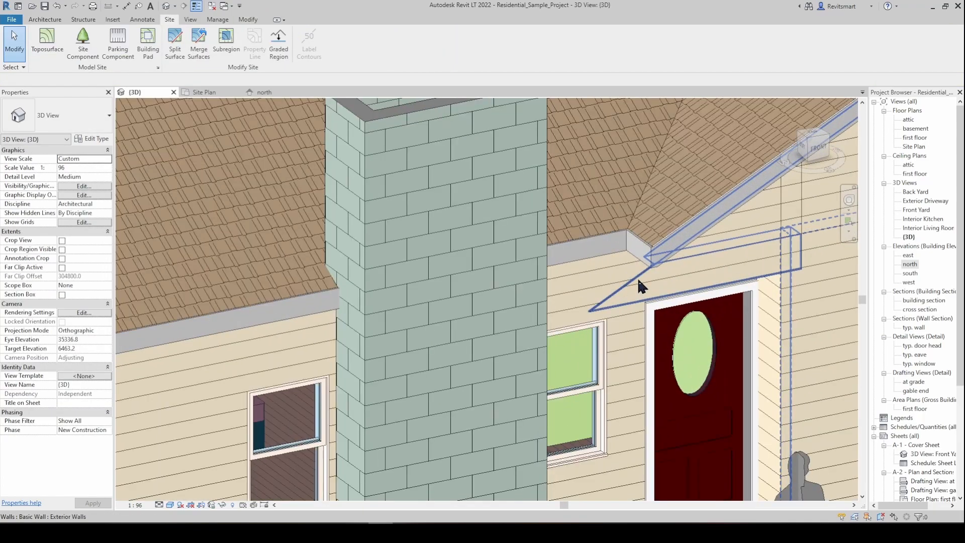
{"action": "left_click", "coordinate": [640, 280]}
{"action": "scroll", "coordinate": [640, 280], "scroll_direction": "down", "scroll_amount": 3}
{"action": "middle_click_drag", "start_coordinate": [582, 358], "coordinate": [698, 198]}
{"action": "scroll", "coordinate": [699, 198], "scroll_direction": "down", "scroll_amount": 2}
{"action": "key", "text": "Escape"}
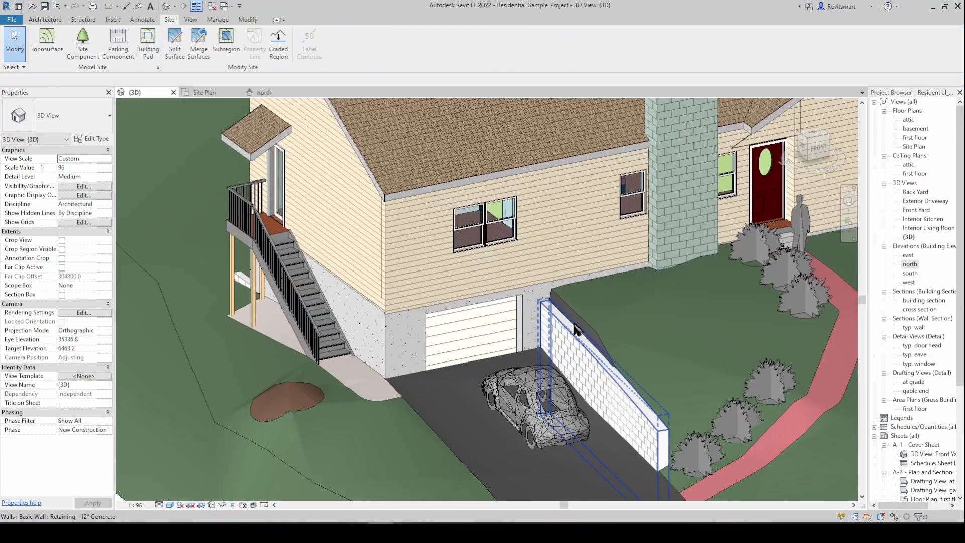
{"action": "middle_click_drag", "start_coordinate": [560, 325], "coordinate": [486, 330]}
{"action": "scroll", "coordinate": [487, 330], "scroll_direction": "down", "scroll_amount": 2}
{"action": "scroll", "coordinate": [487, 331], "scroll_direction": "down", "scroll_amount": 8}
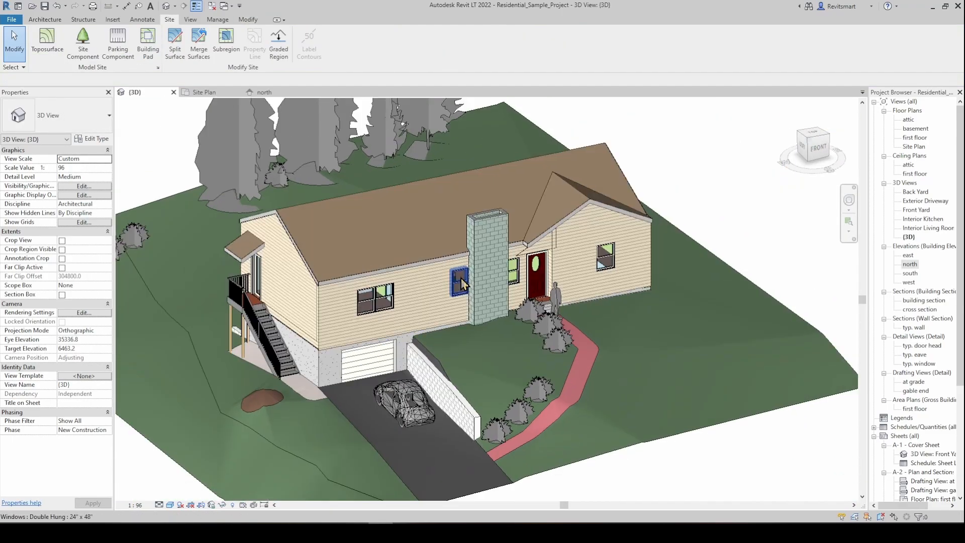
{"action": "middle_click_drag", "start_coordinate": [464, 275], "coordinate": [367, 319]}
{"action": "scroll", "coordinate": [367, 319], "scroll_direction": "down", "scroll_amount": 2}
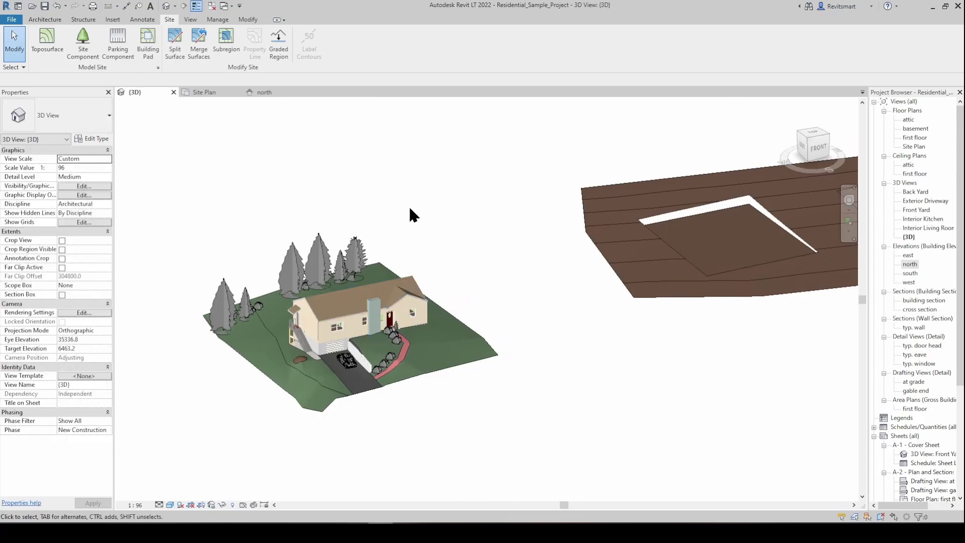
{"action": "middle_click_drag", "start_coordinate": [469, 204], "coordinate": [423, 224]}
{"action": "scroll", "coordinate": [422, 224], "scroll_direction": "down", "scroll_amount": 1}
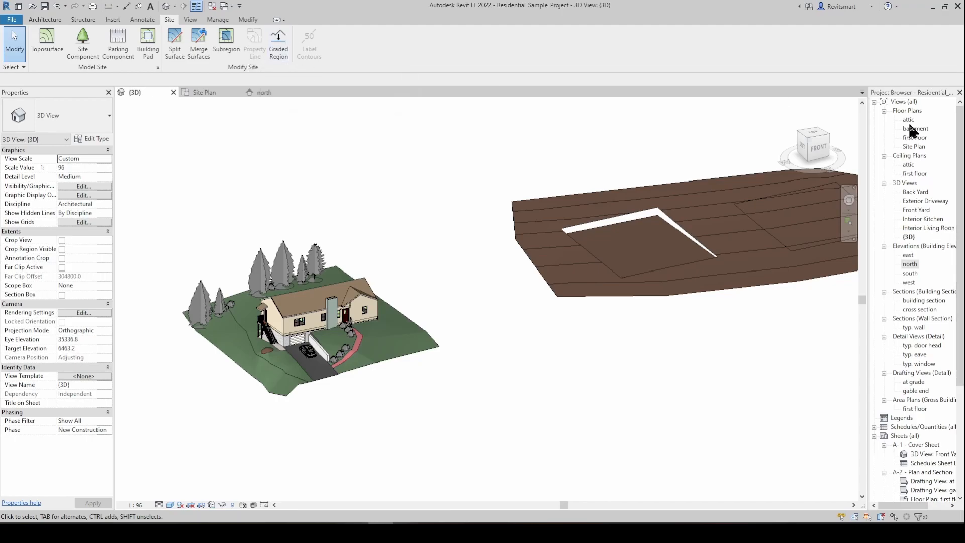
- Open the Site Plan floor plan and examine the existing property line around the house
{"action": "double_click", "coordinate": [913, 147]}
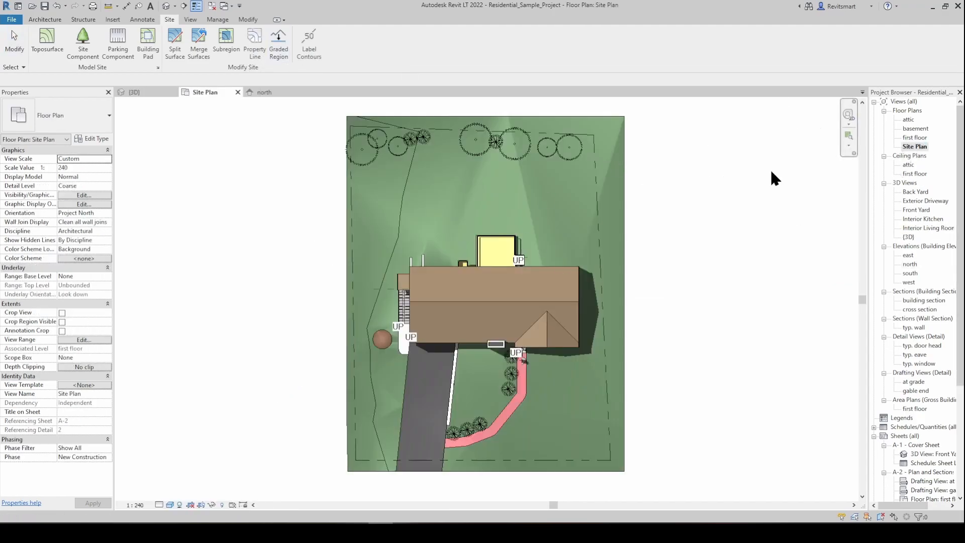
{"action": "left_click", "coordinate": [594, 146]}
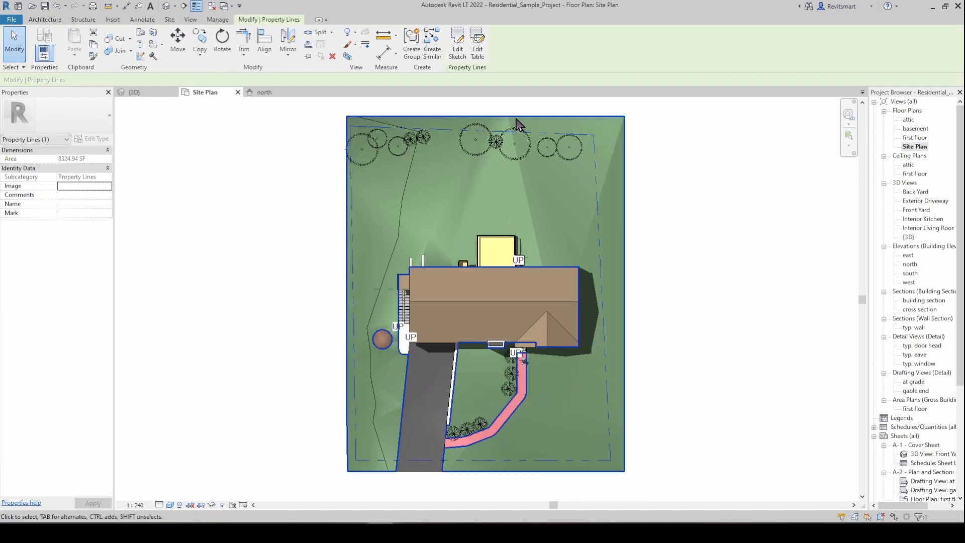
{"action": "left_click", "coordinate": [194, 134]}
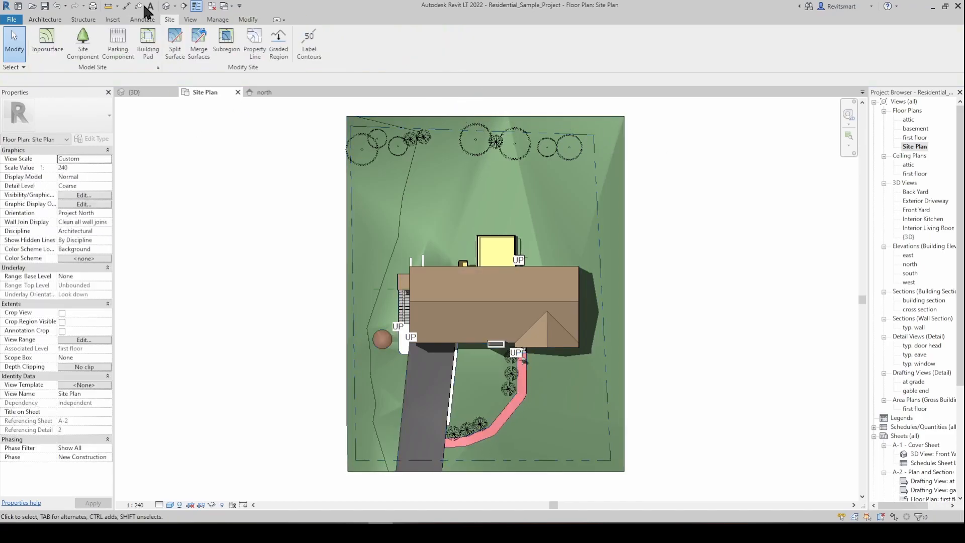
- Sketch a rectangular property line about 22420 wide between the house site and the brown surface, overlapping the surface's west edge
{"action": "left_click", "coordinate": [255, 45]}
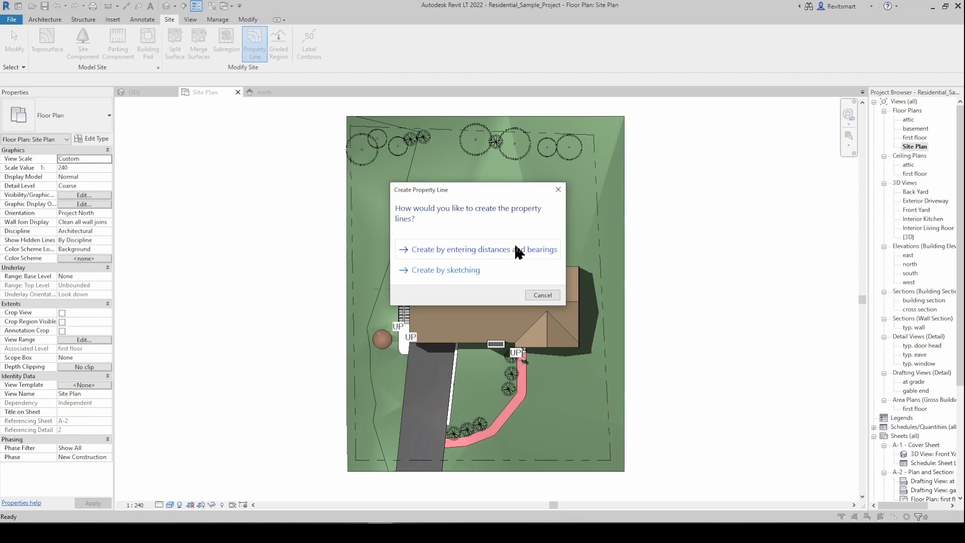
{"action": "left_click", "coordinate": [448, 270]}
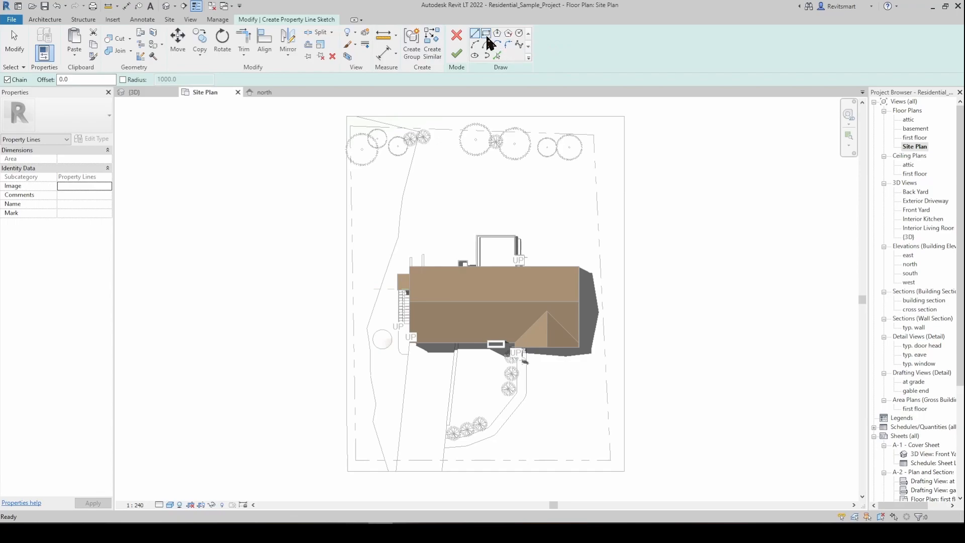
{"action": "left_click", "coordinate": [486, 33]}
{"action": "scroll", "coordinate": [457, 146], "scroll_direction": "down", "scroll_amount": 2}
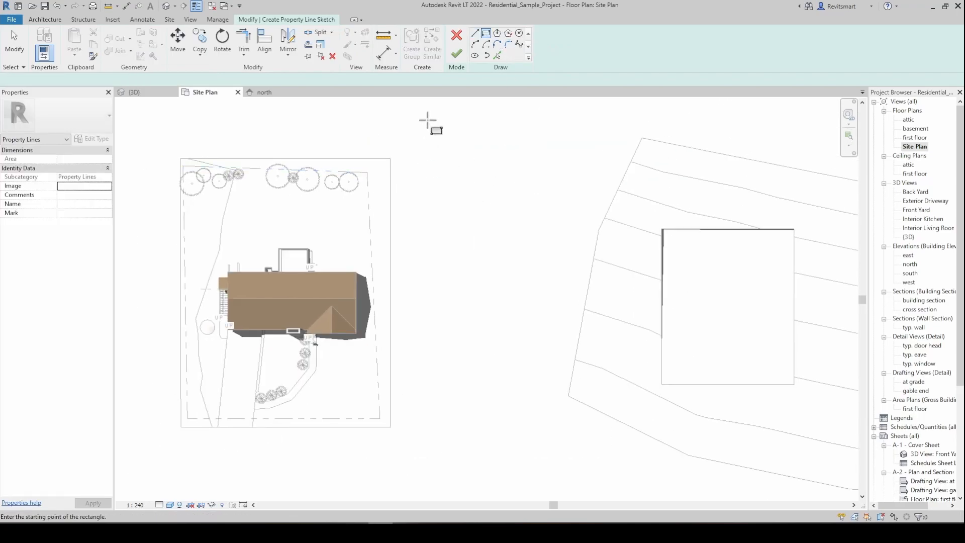
{"action": "left_click", "coordinate": [431, 102]}
{"action": "left_click", "coordinate": [605, 333]}
{"action": "left_click", "coordinate": [456, 52]}
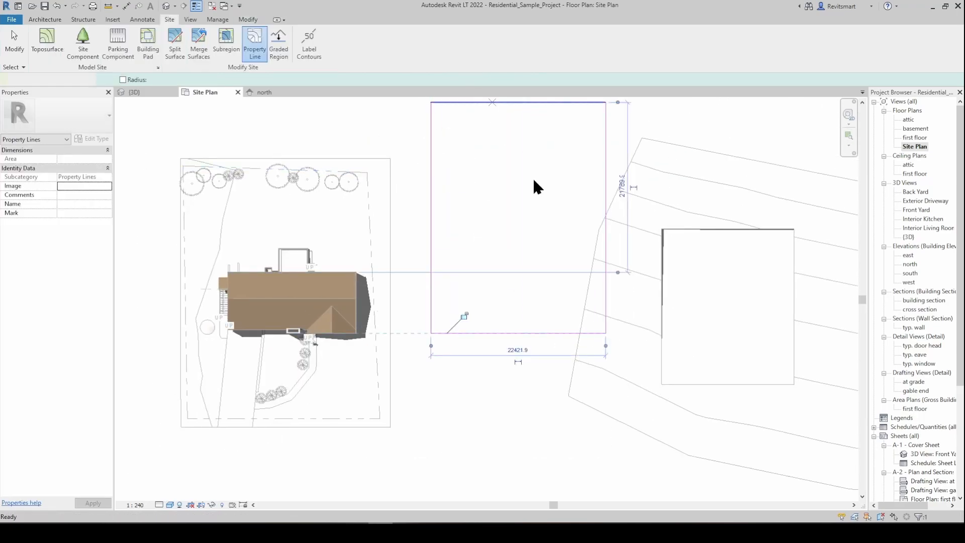
{"action": "middle_click_drag", "start_coordinate": [474, 211], "coordinate": [464, 231]}
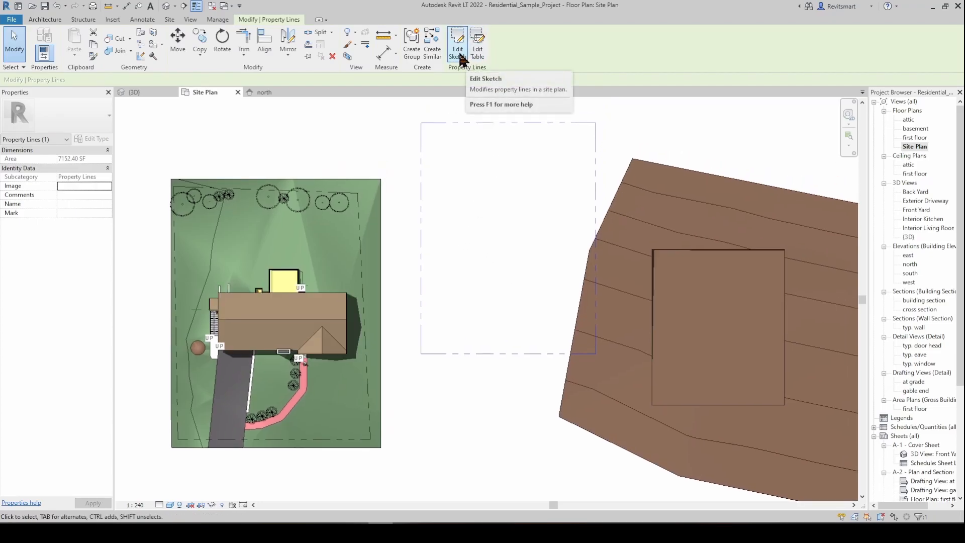
{"action": "left_click", "coordinate": [377, 175]}
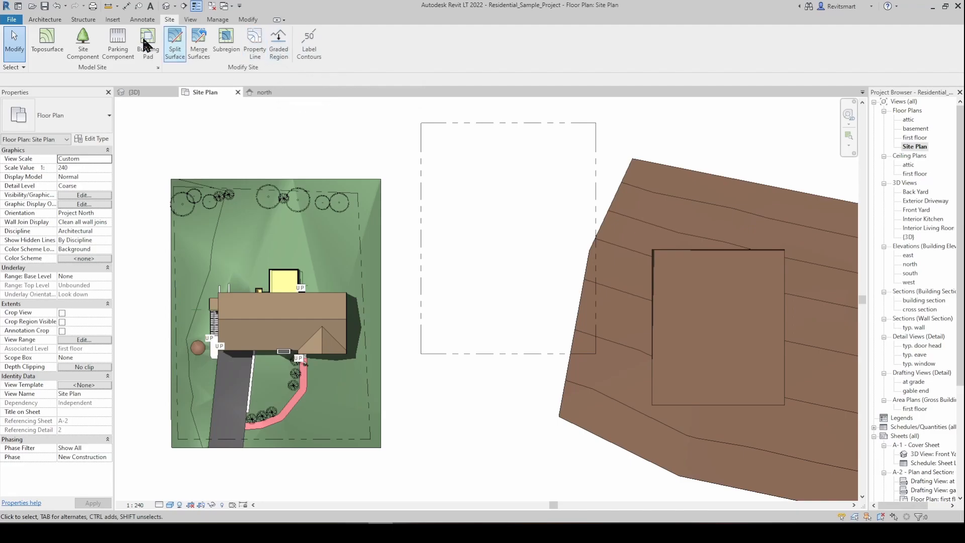
- Review the creation methods for property lines and the options for graded regions, creating neither
{"action": "left_click", "coordinate": [254, 48]}
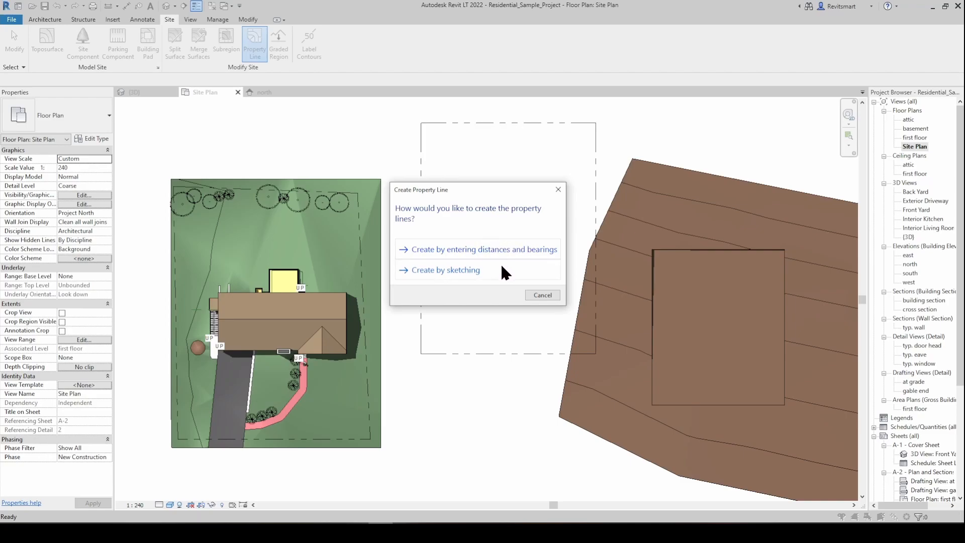
{"action": "left_click", "coordinate": [543, 296]}
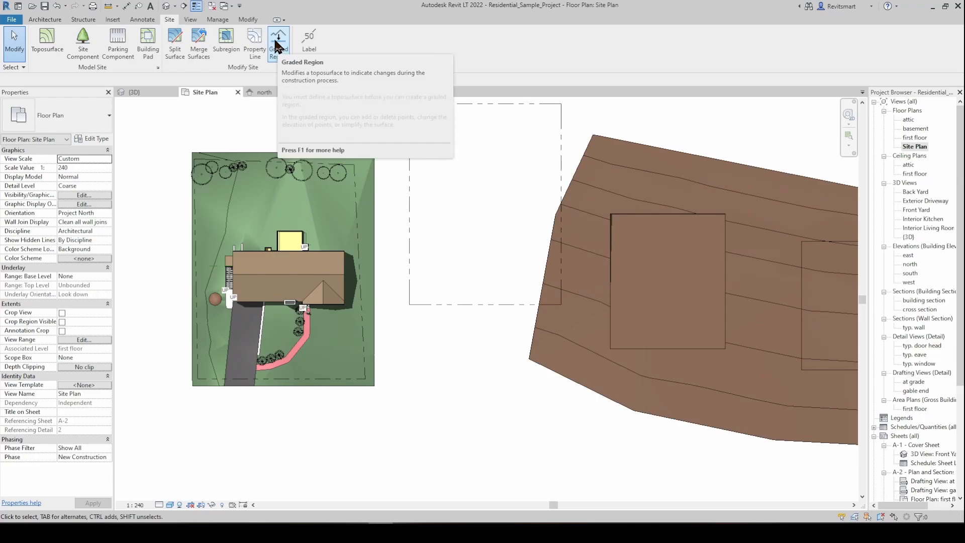
{"action": "left_click", "coordinate": [278, 44]}
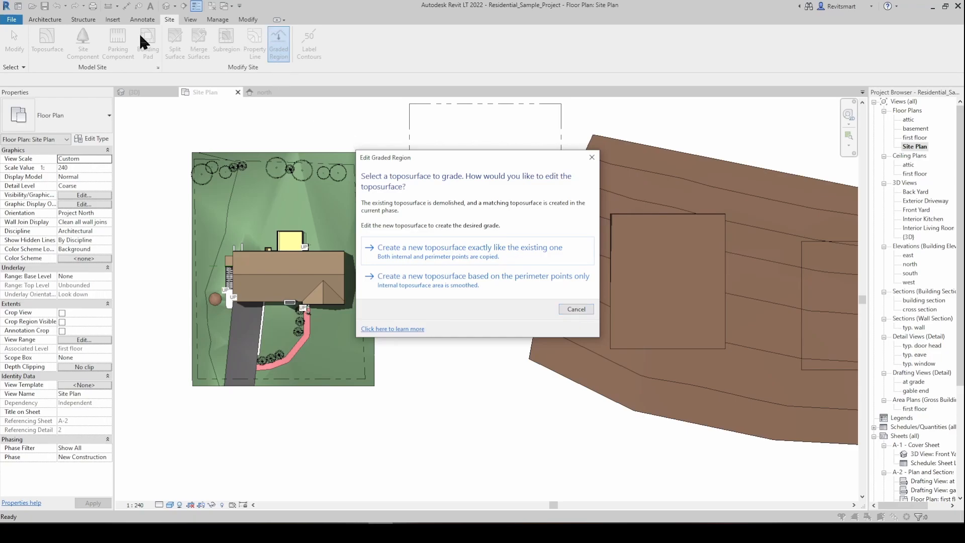
{"action": "left_click", "coordinate": [577, 309]}
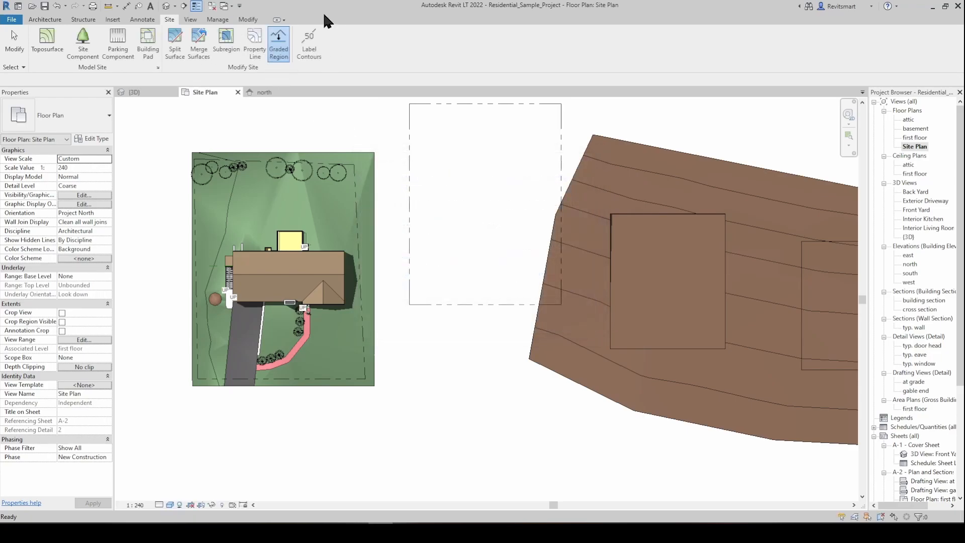
- Label the brown surface's contours along a diagonal line crossing its east side, using the 1/16" Arial contour label type
{"action": "left_click", "coordinate": [308, 48]}
{"action": "middle_click_drag", "start_coordinate": [541, 153], "coordinate": [328, 156]}
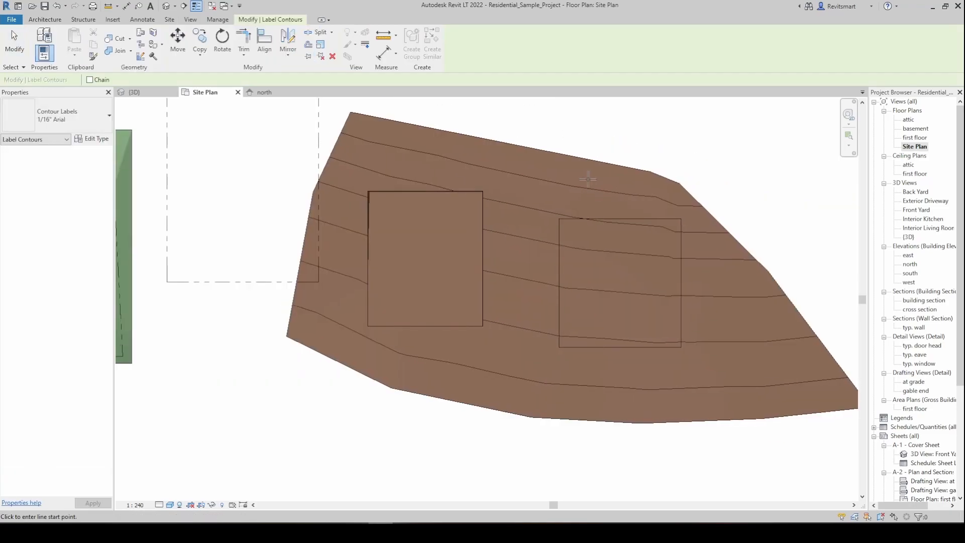
{"action": "middle_click_drag", "start_coordinate": [656, 197], "coordinate": [517, 134]}
{"action": "left_click", "coordinate": [488, 119]}
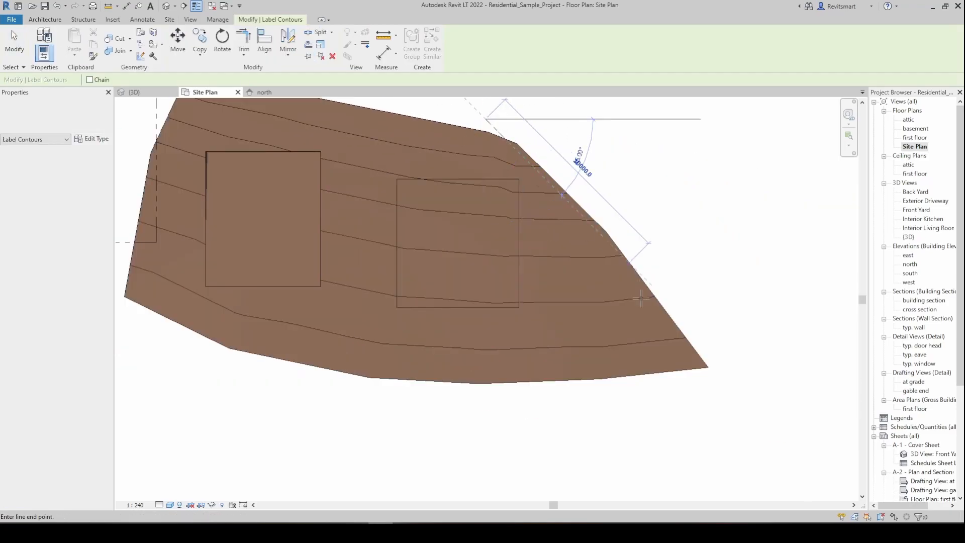
{"action": "left_click", "coordinate": [686, 393]}
{"action": "scroll", "coordinate": [550, 162], "scroll_direction": "up", "scroll_amount": 5}
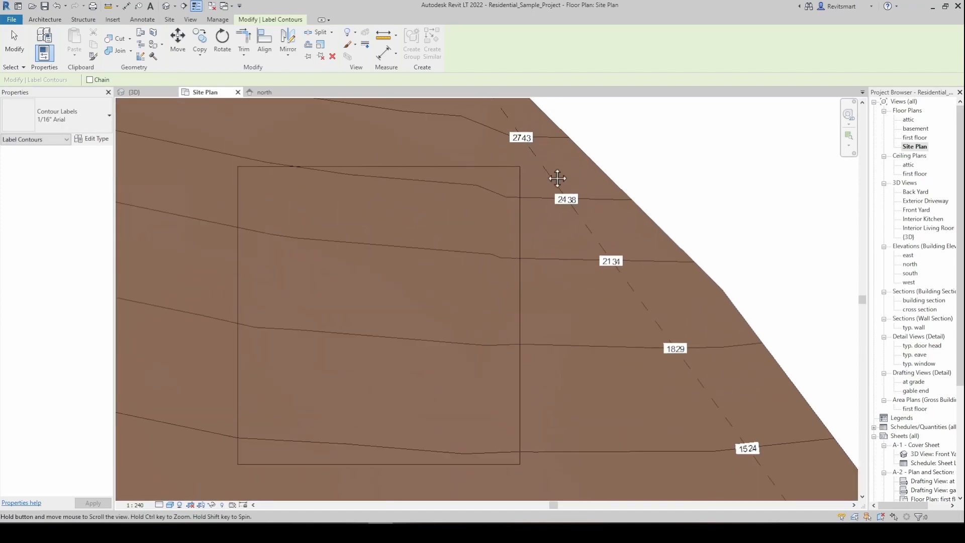
- Examine the contour labels along the brown surface's east side, end the labelling command, and review the whole site plan
{"action": "middle_click_drag", "start_coordinate": [697, 405], "coordinate": [553, 272]}
{"action": "scroll", "coordinate": [578, 316], "scroll_direction": "down", "scroll_amount": 2}
{"action": "scroll", "coordinate": [553, 272], "scroll_direction": "down", "scroll_amount": 2}
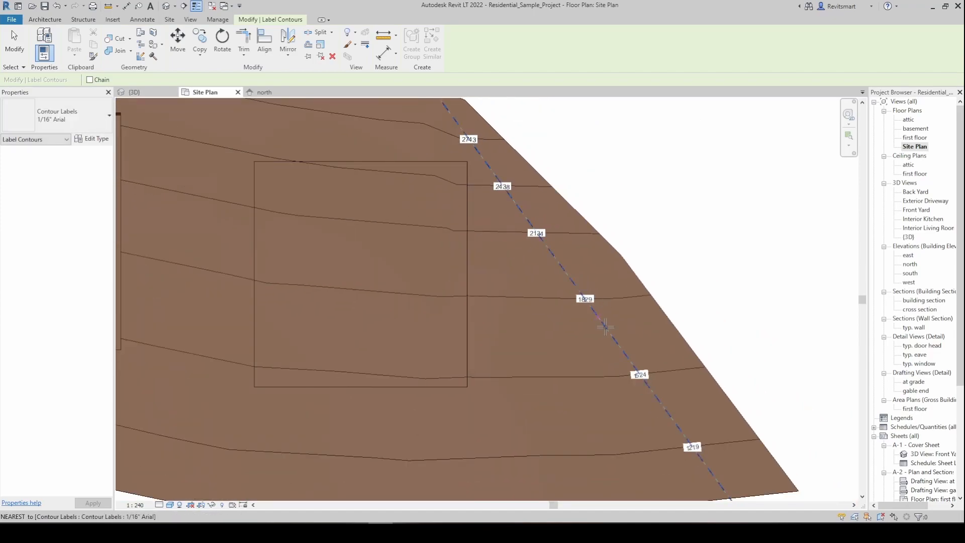
{"action": "scroll", "coordinate": [632, 347], "scroll_direction": "down", "scroll_amount": 2}
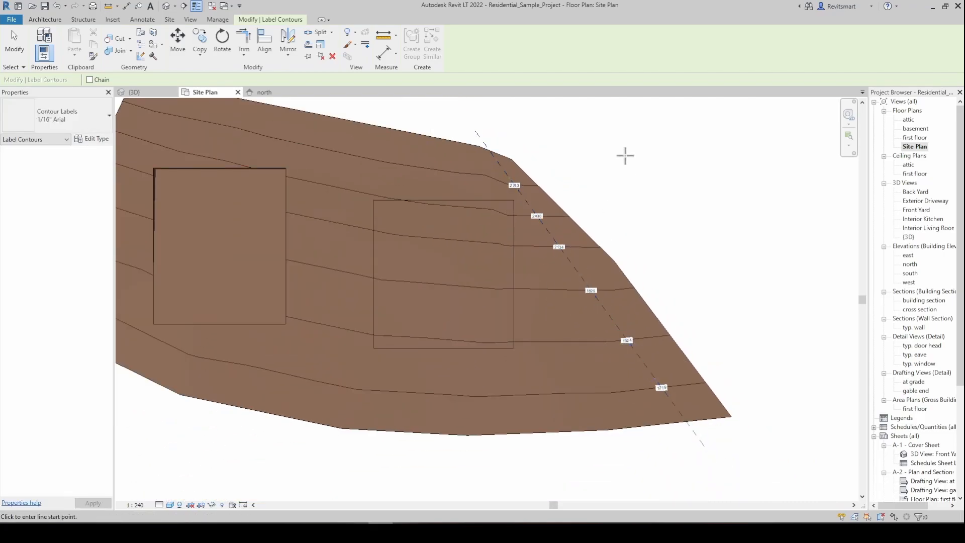
{"action": "key", "text": "Escape"}
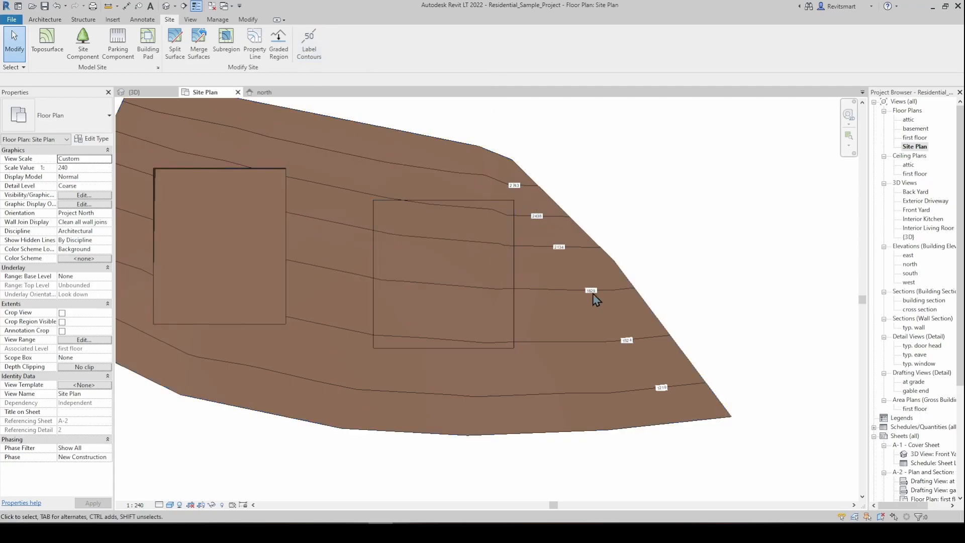
{"action": "scroll", "coordinate": [592, 286], "scroll_direction": "down", "scroll_amount": 2}
{"action": "middle_click_drag", "start_coordinate": [539, 259], "coordinate": [583, 273]}
{"action": "scroll", "coordinate": [590, 279], "scroll_direction": "down", "scroll_amount": 1}
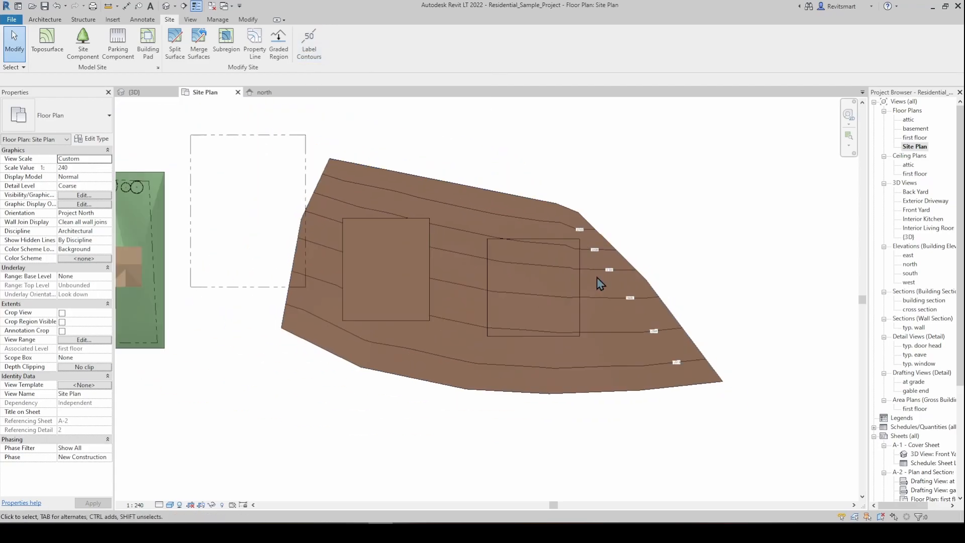
{"action": "scroll", "coordinate": [679, 181], "scroll_direction": "down", "scroll_amount": 2}
{"action": "mouse_move", "coordinate": [659, 184]}
{"action": "middle_mouse_down"}
{"action": "mouse_move", "coordinate": [693, 183]}
{"action": "mouse_move", "coordinate": [655, 172]}
{"action": "middle_mouse_up"}
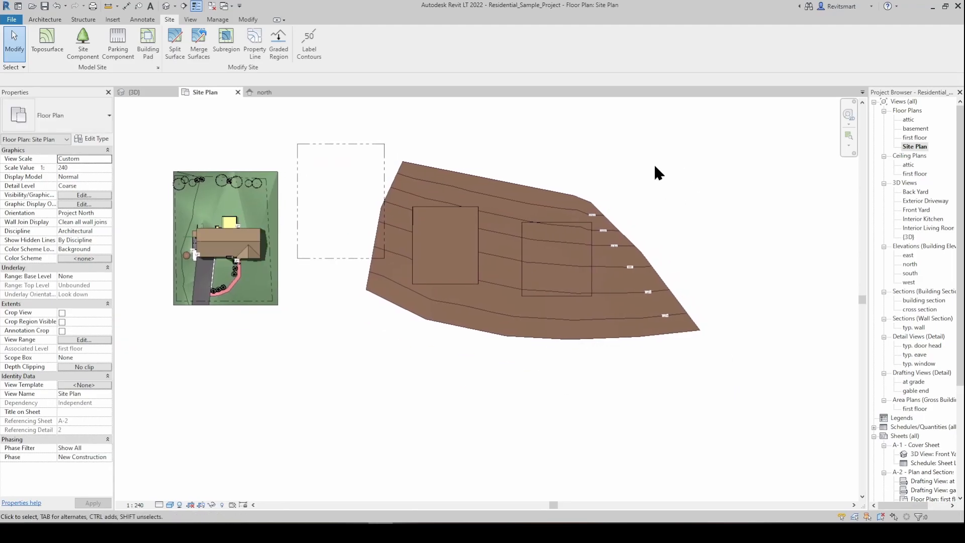
{"action": "mouse_move", "coordinate": [329, 125]}
{"action": "middle_mouse_down"}
{"action": "mouse_move", "coordinate": [321, 124]}
{"action": "mouse_move", "coordinate": [335, 124]}
{"action": "middle_mouse_up"}
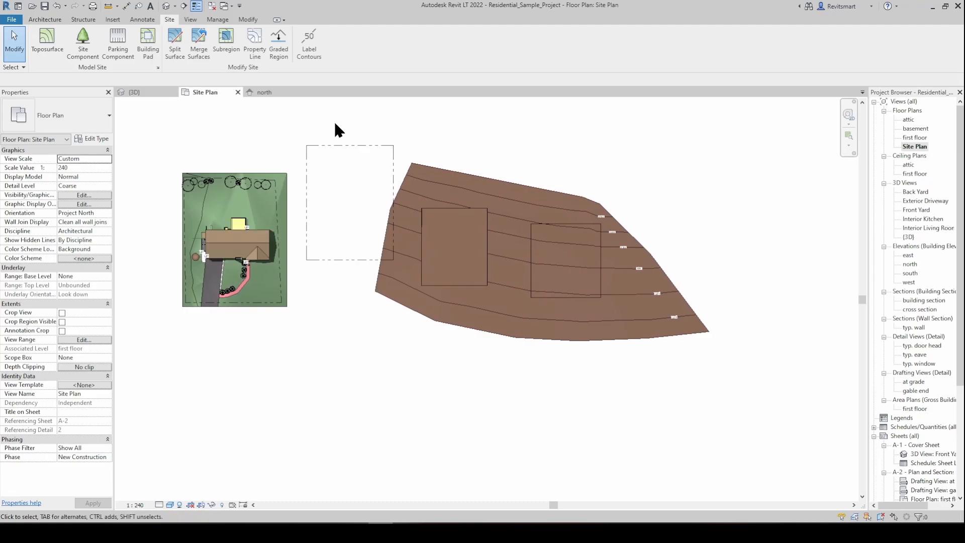